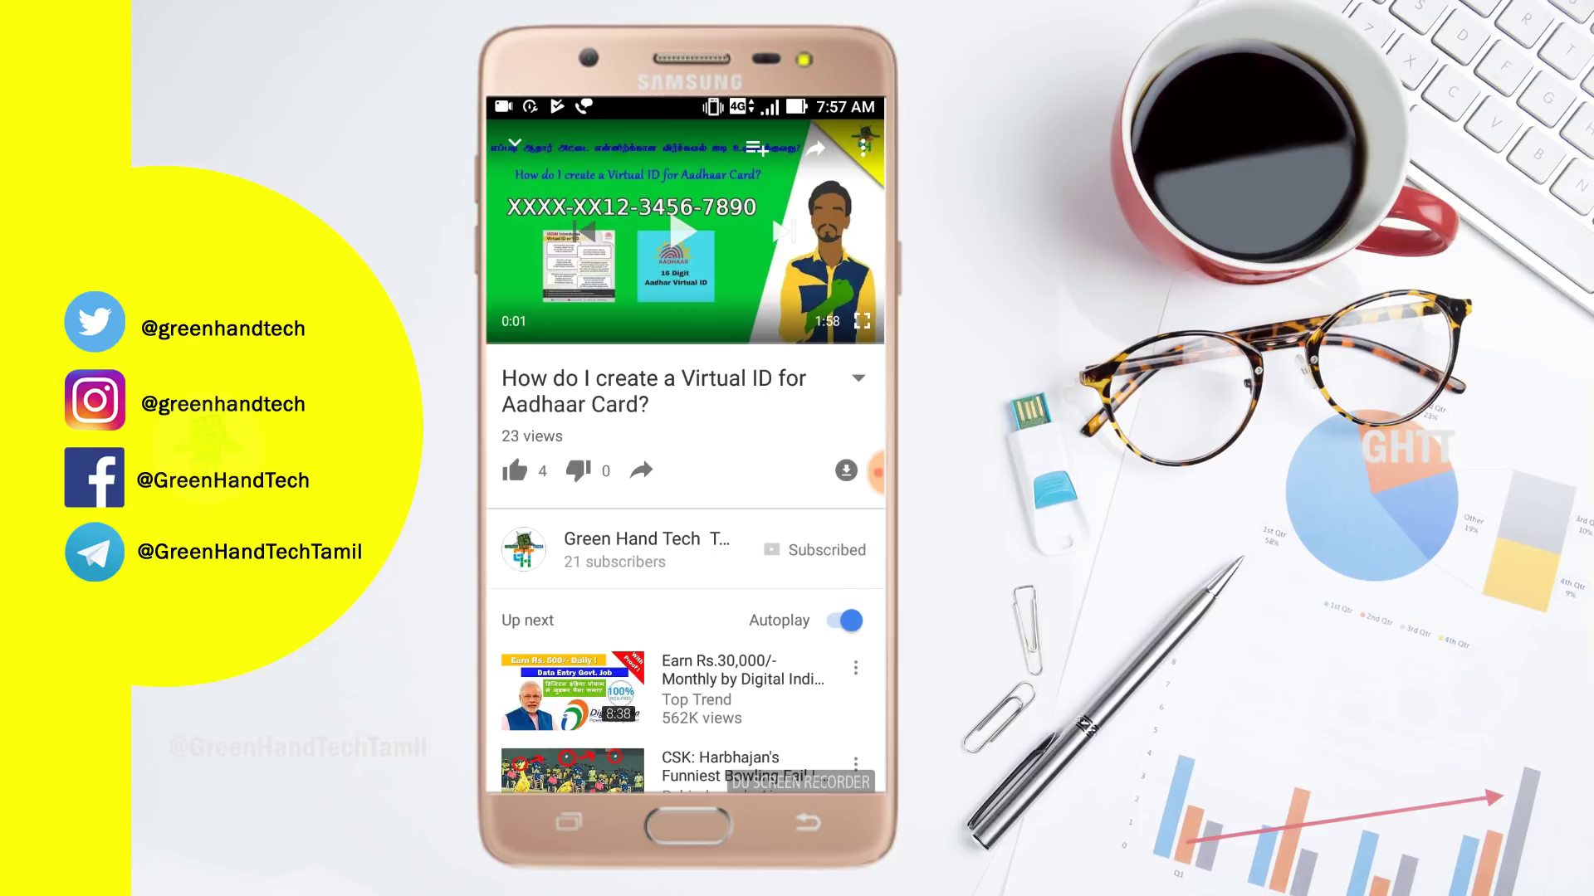
- Turn on notifications for the subscribed channel on the Aadhaar Virtual ID video
{"action": "left_click", "coordinate": [852, 550]}
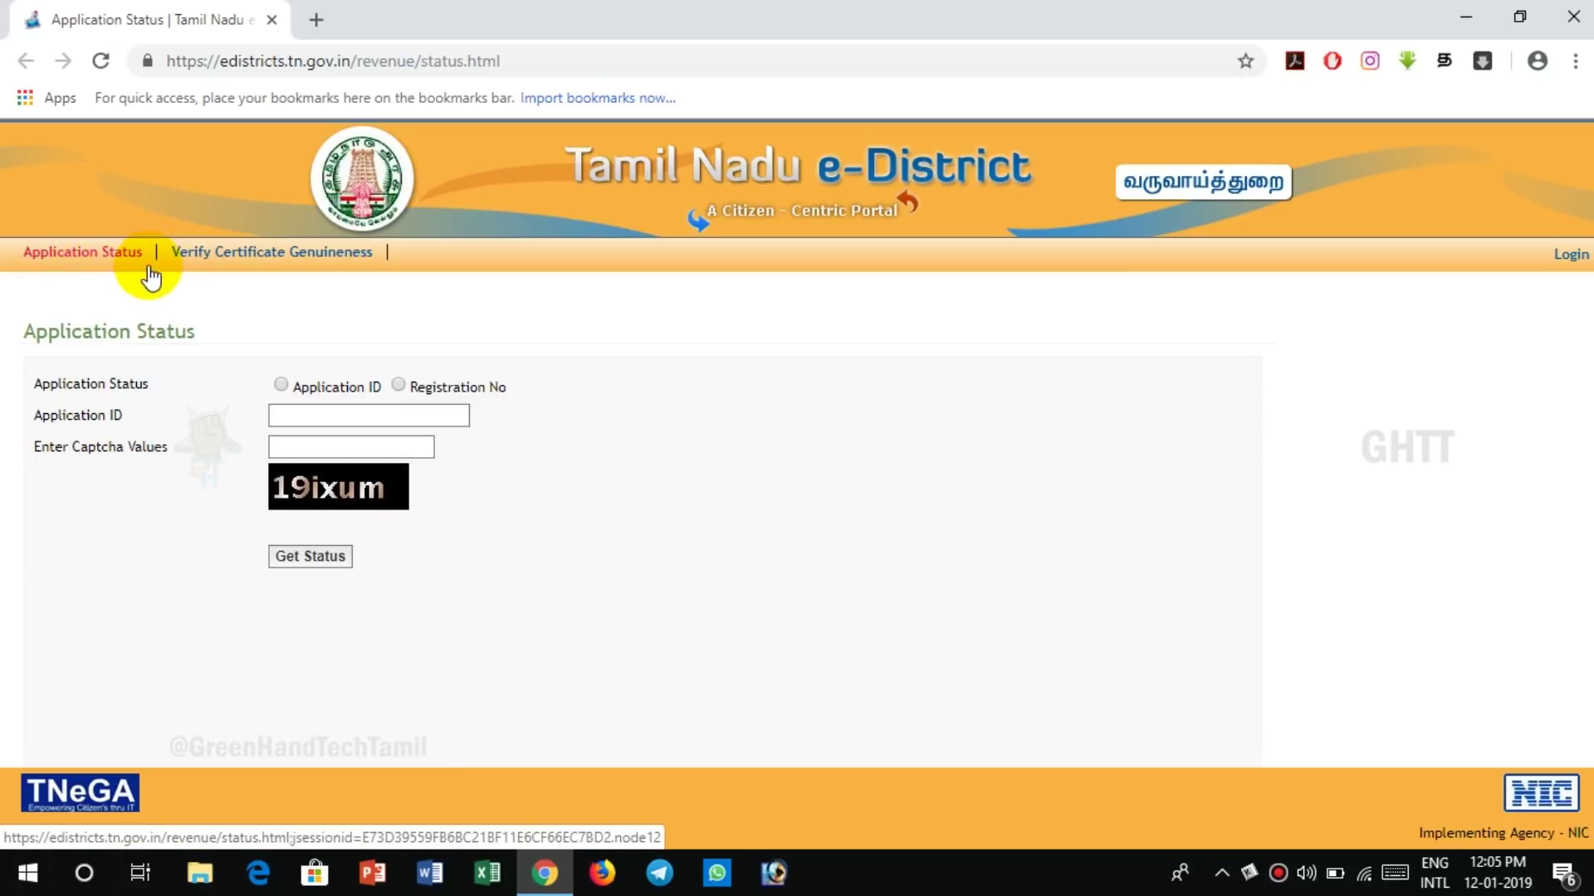
- Choose the Application ID option for the status lookup
{"action": "left_click", "coordinate": [283, 384]}
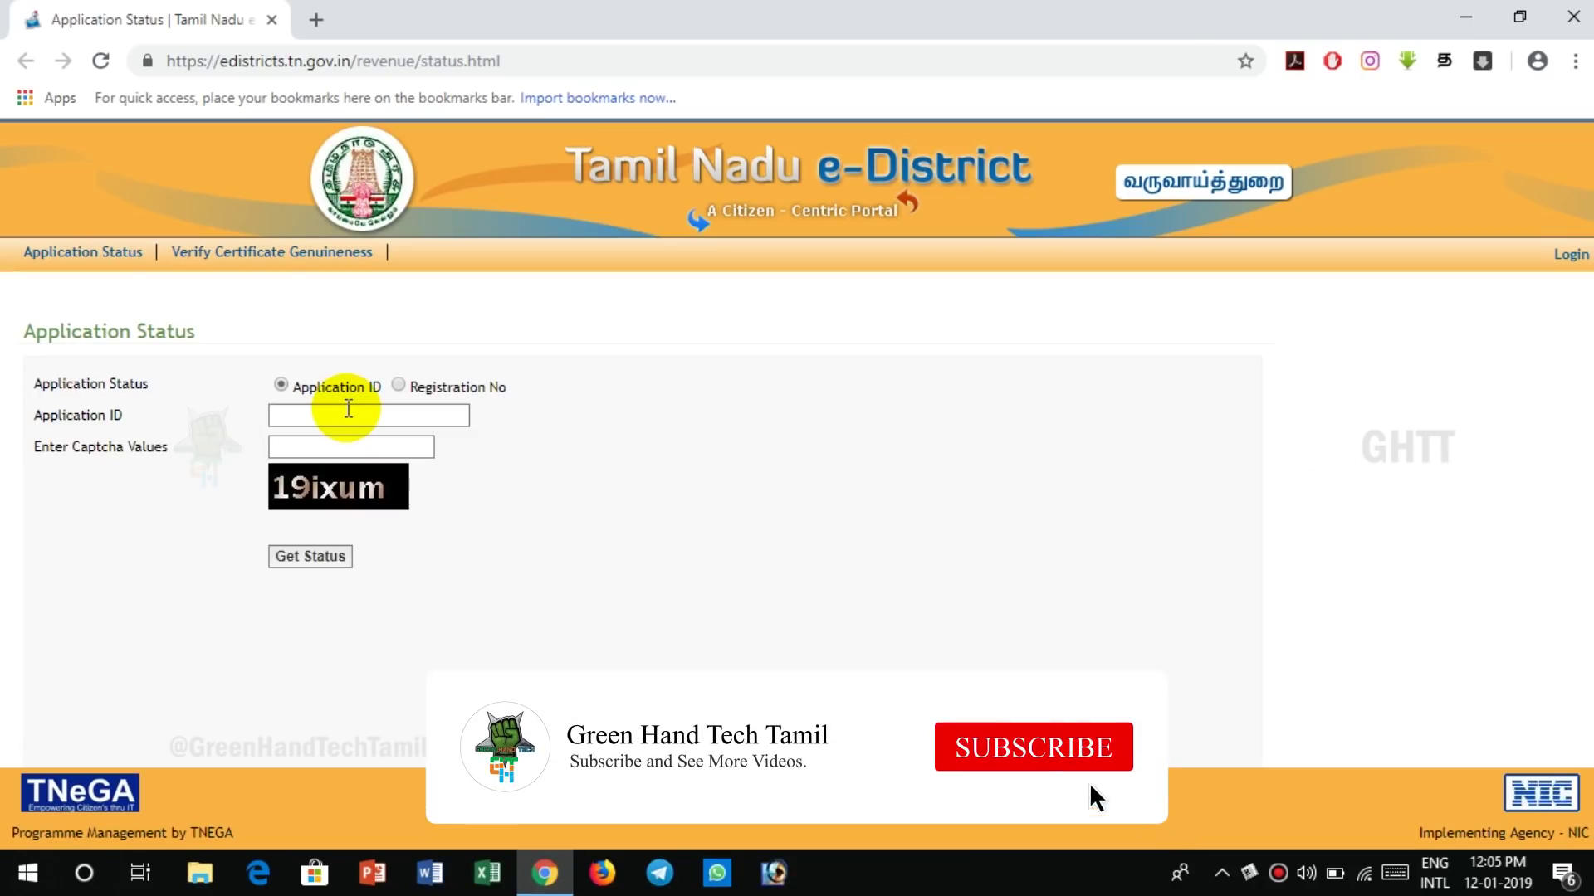
- Enter the income certificate's application ID and the captcha, then request its status
{"action": "left_click", "coordinate": [348, 413]}
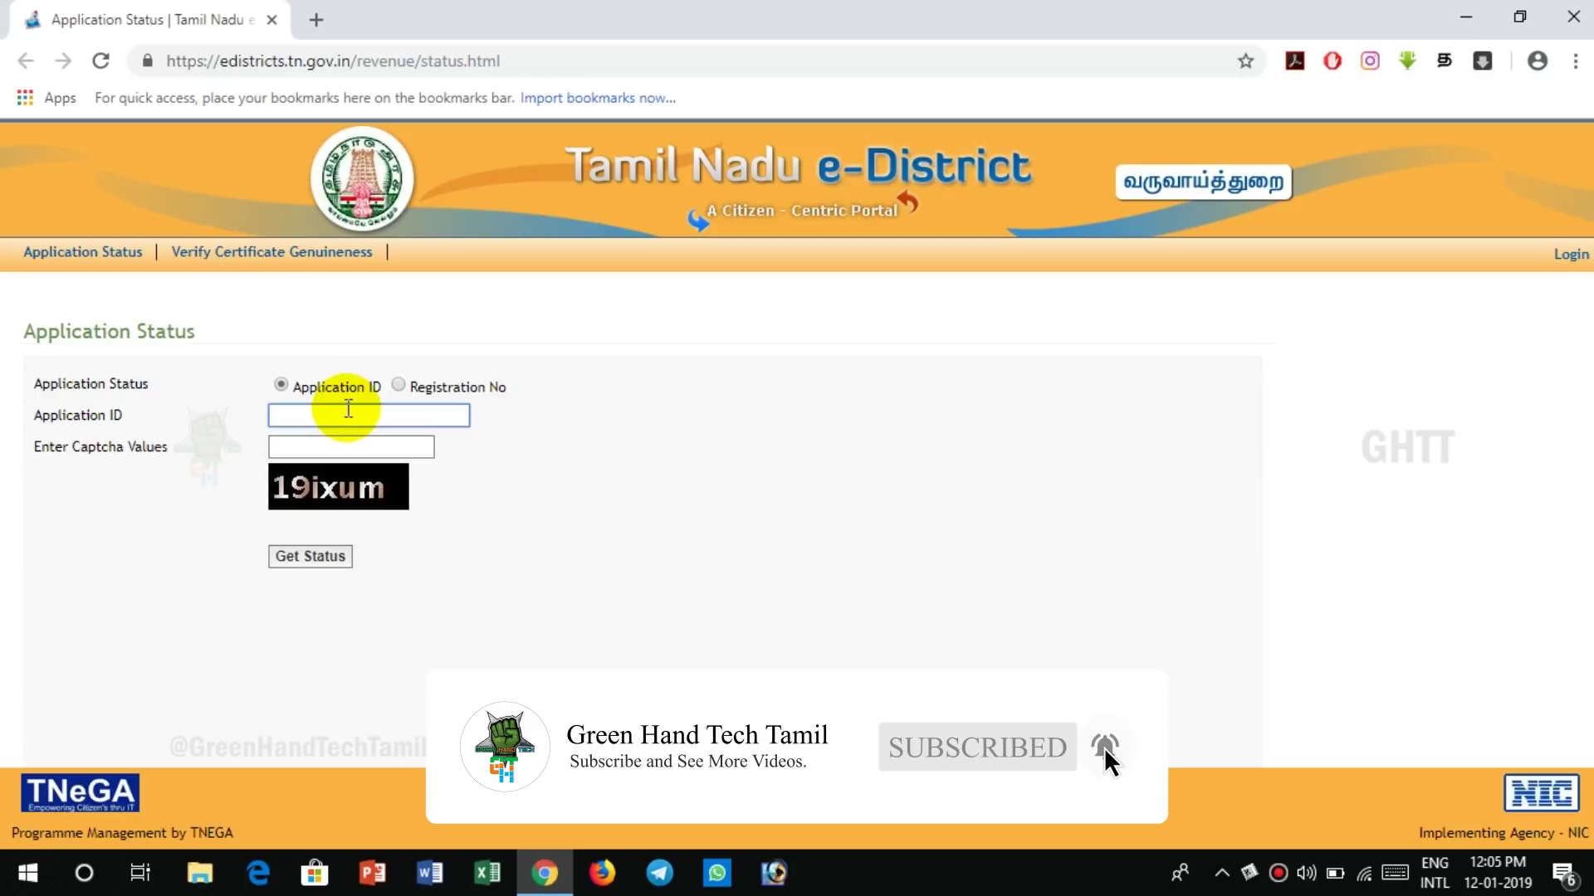
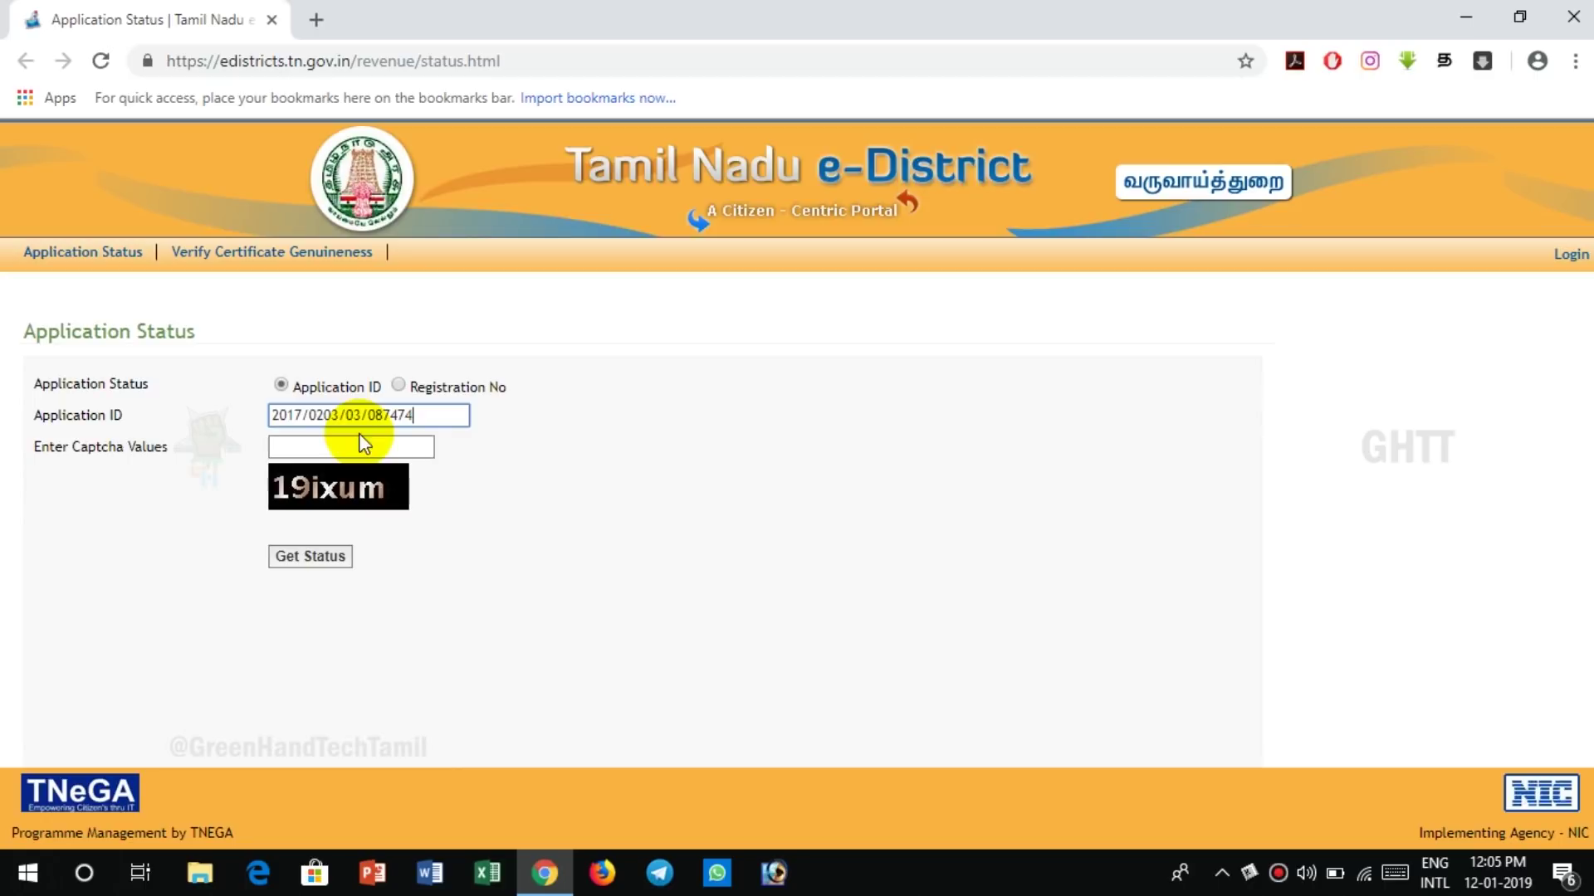
{"action": "left_click", "coordinate": [366, 445]}
{"action": "type", "text": "19ixum"}
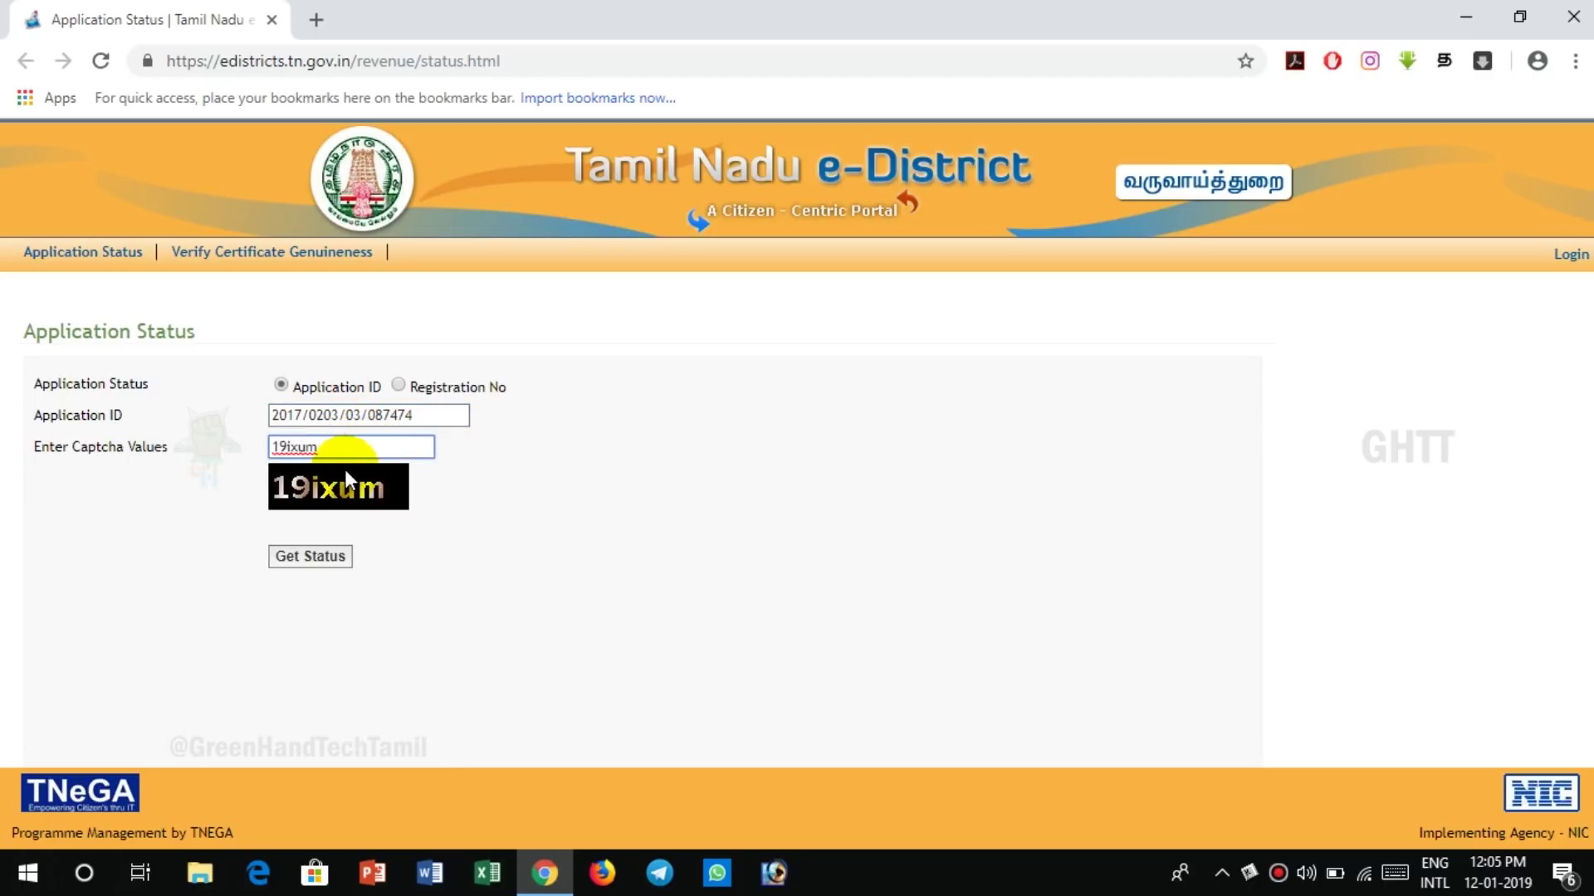
{"action": "left_click", "coordinate": [325, 558]}
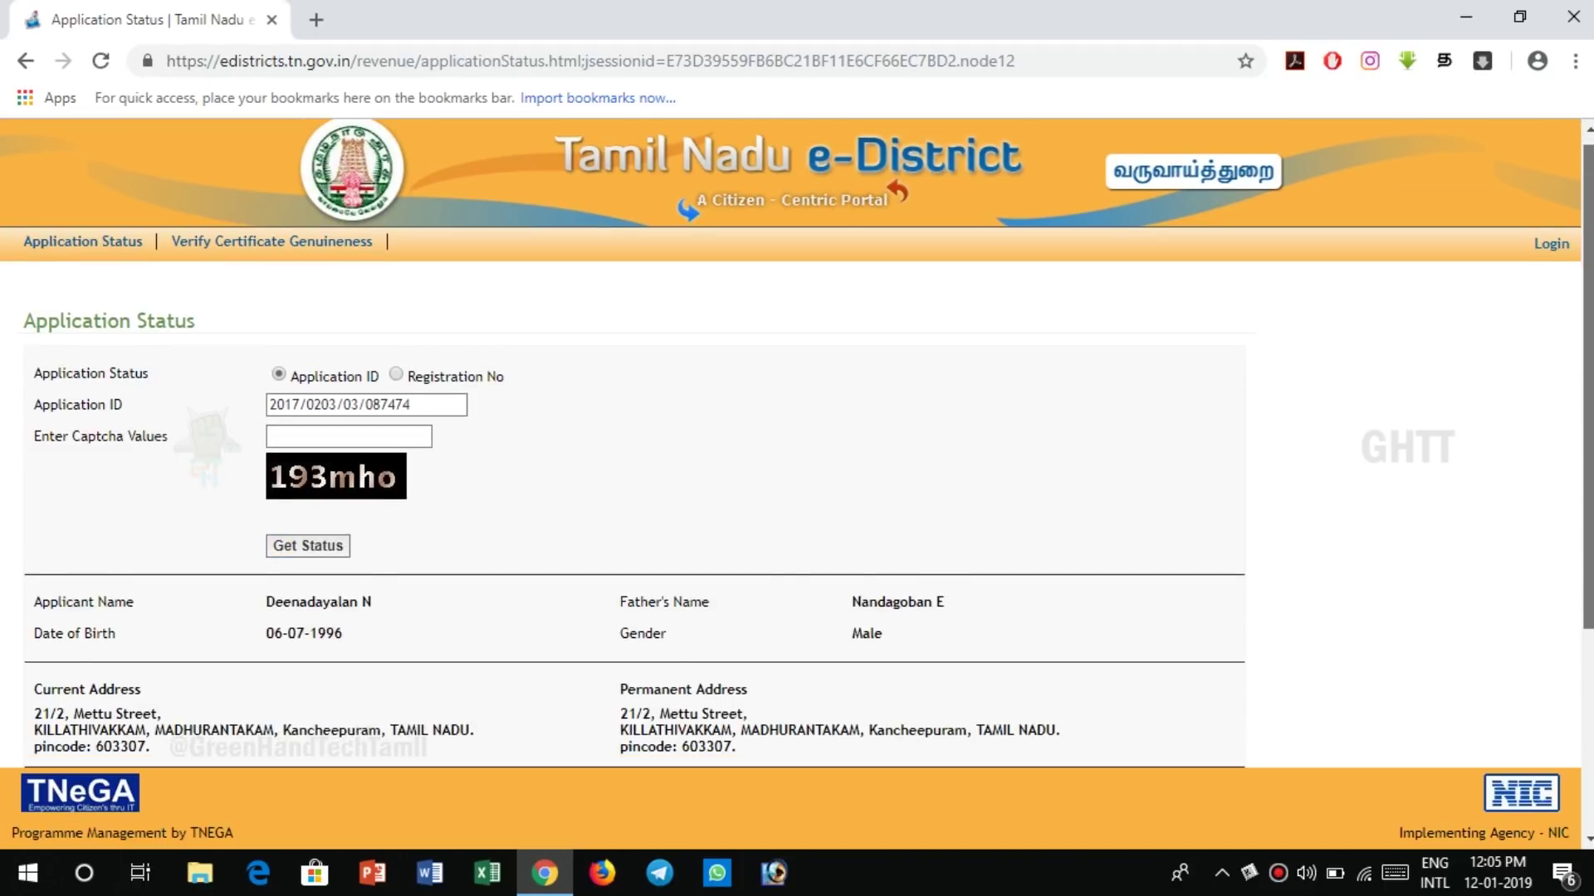
- Highlight the Income Certificate's 25-07-2017 generation date in Status Detail, marked Approved
{"action": "scroll", "coordinate": [324, 559], "scroll_direction": "down", "scroll_amount": 2}
{"action": "scroll", "coordinate": [797, 443], "scroll_direction": "down", "scroll_amount": 2}
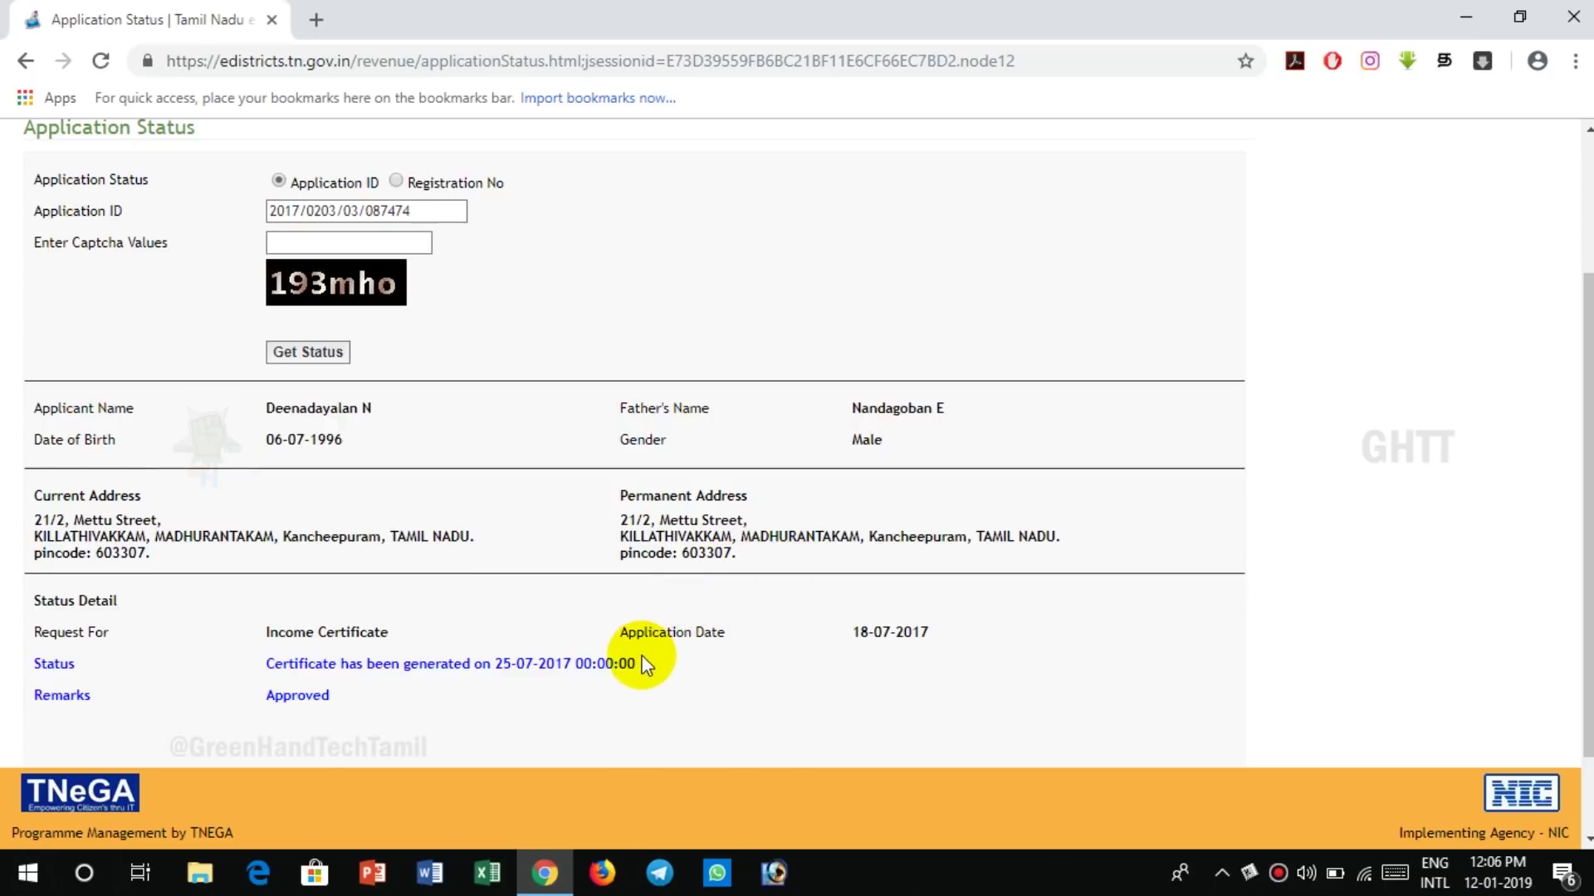
{"action": "left_click_drag", "start_coordinate": [640, 665], "coordinate": [366, 656]}
{"action": "scroll", "coordinate": [321, 268], "scroll_direction": "up", "scroll_amount": 3}
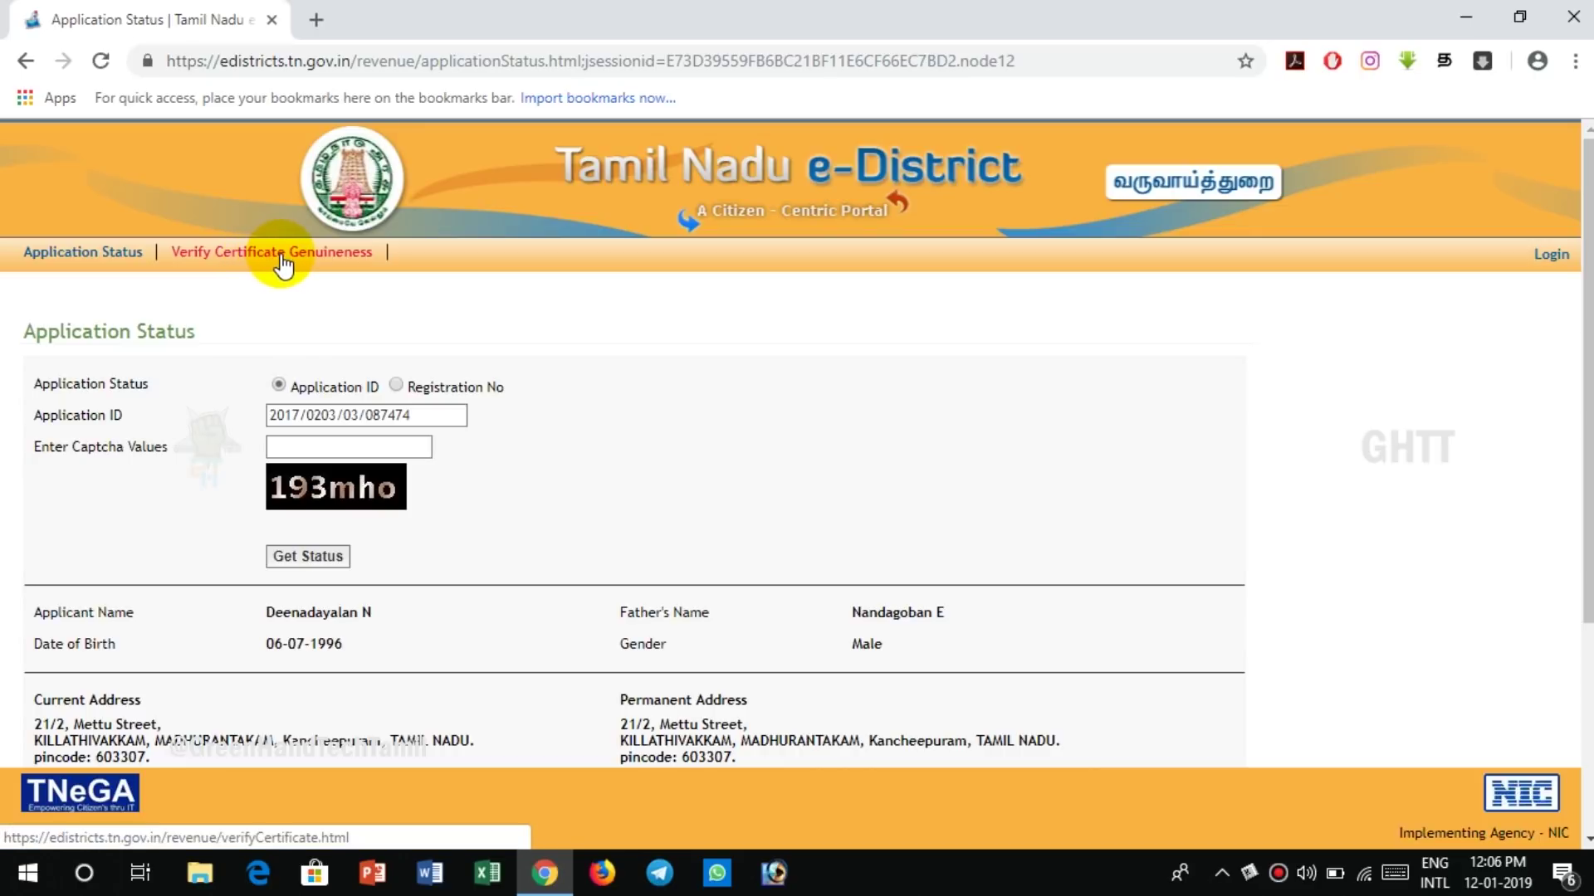
- Check certificate genuineness by submitting the income certificate's number in capital letters
{"action": "left_click", "coordinate": [283, 262]}
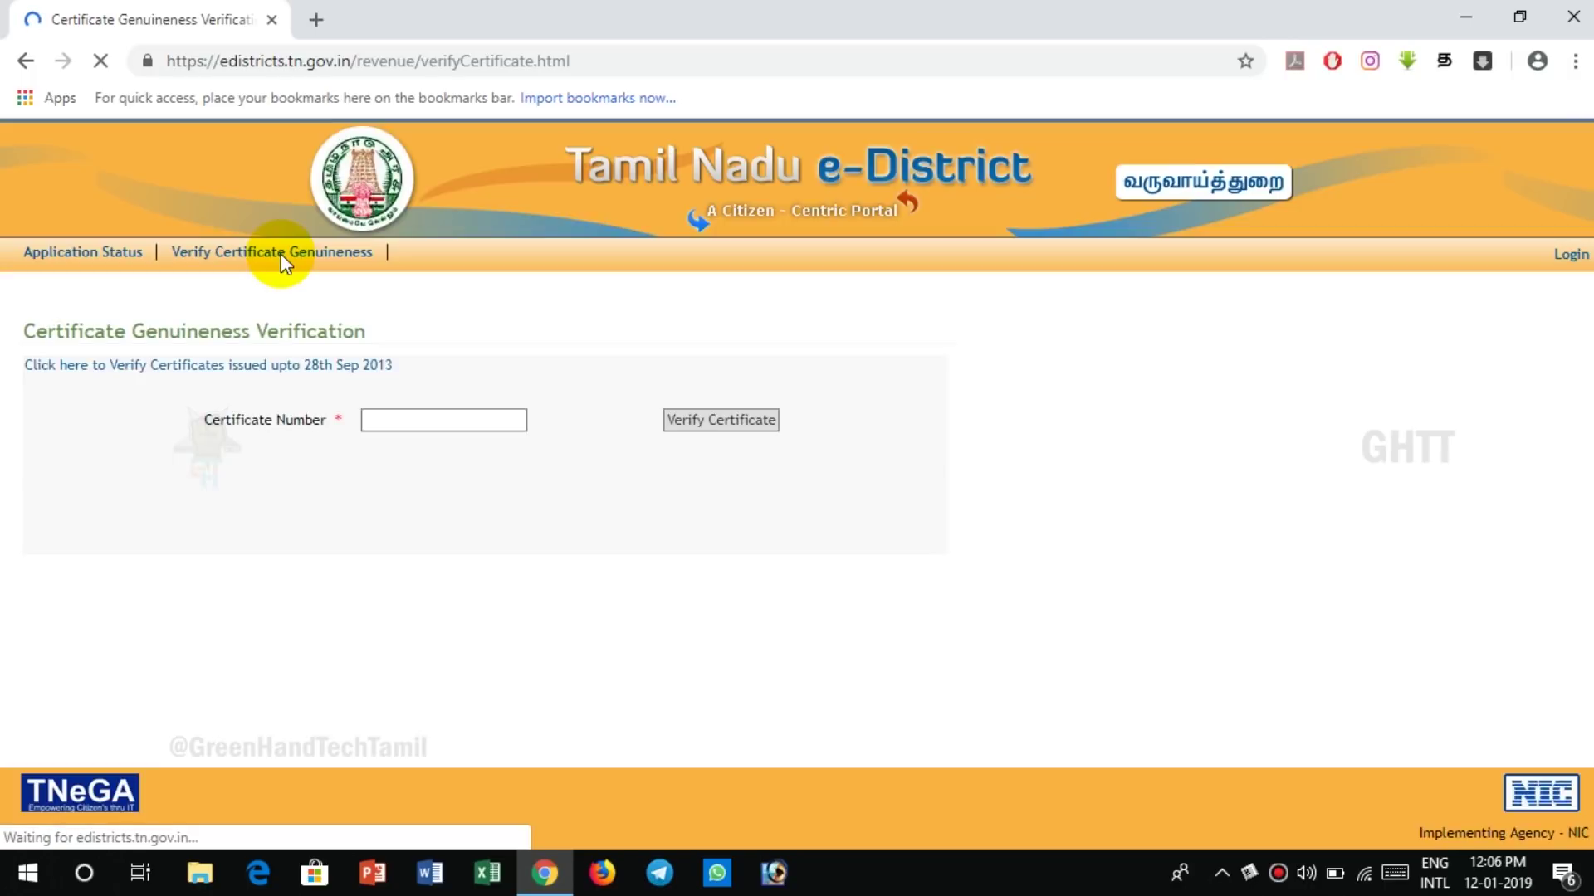
{"action": "left_click", "coordinate": [407, 420]}
{"action": "key", "text": "Caps_Lock"}
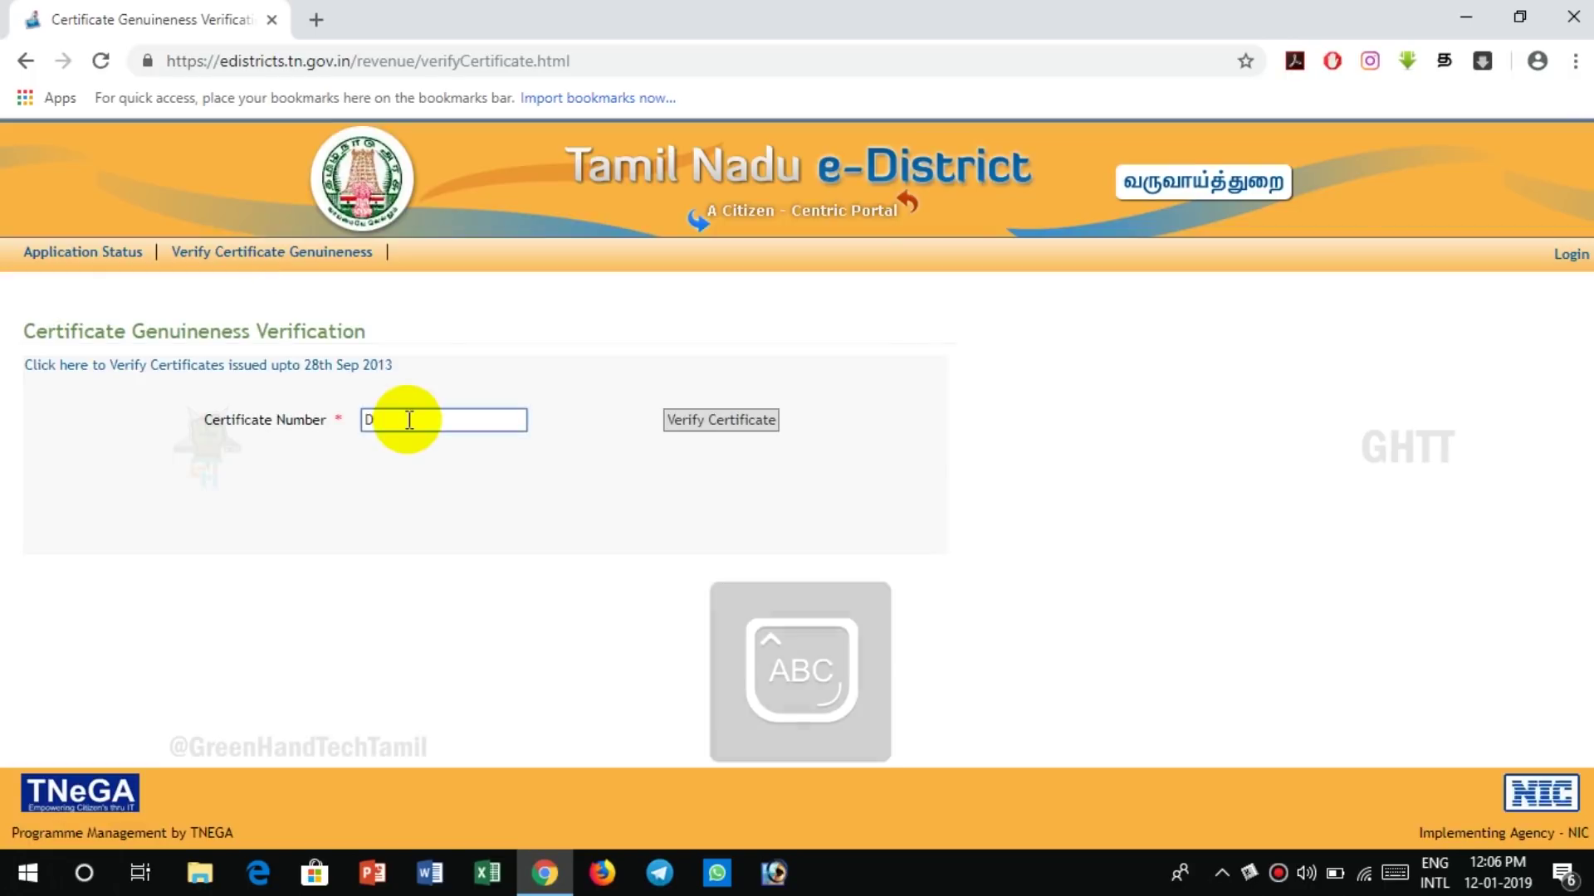
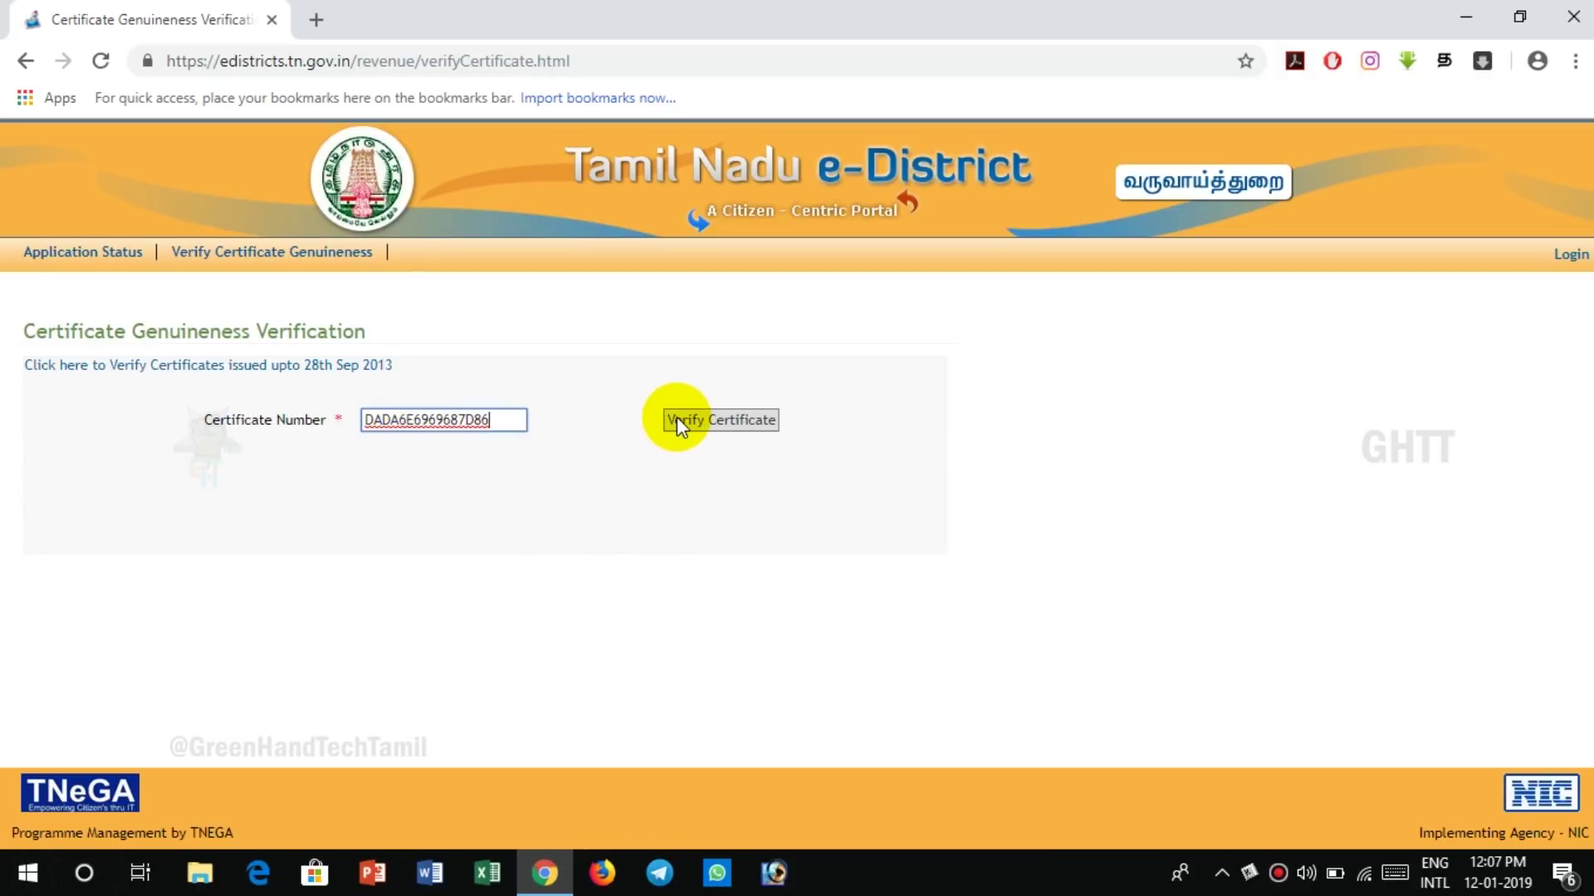
{"action": "left_click", "coordinate": [678, 420]}
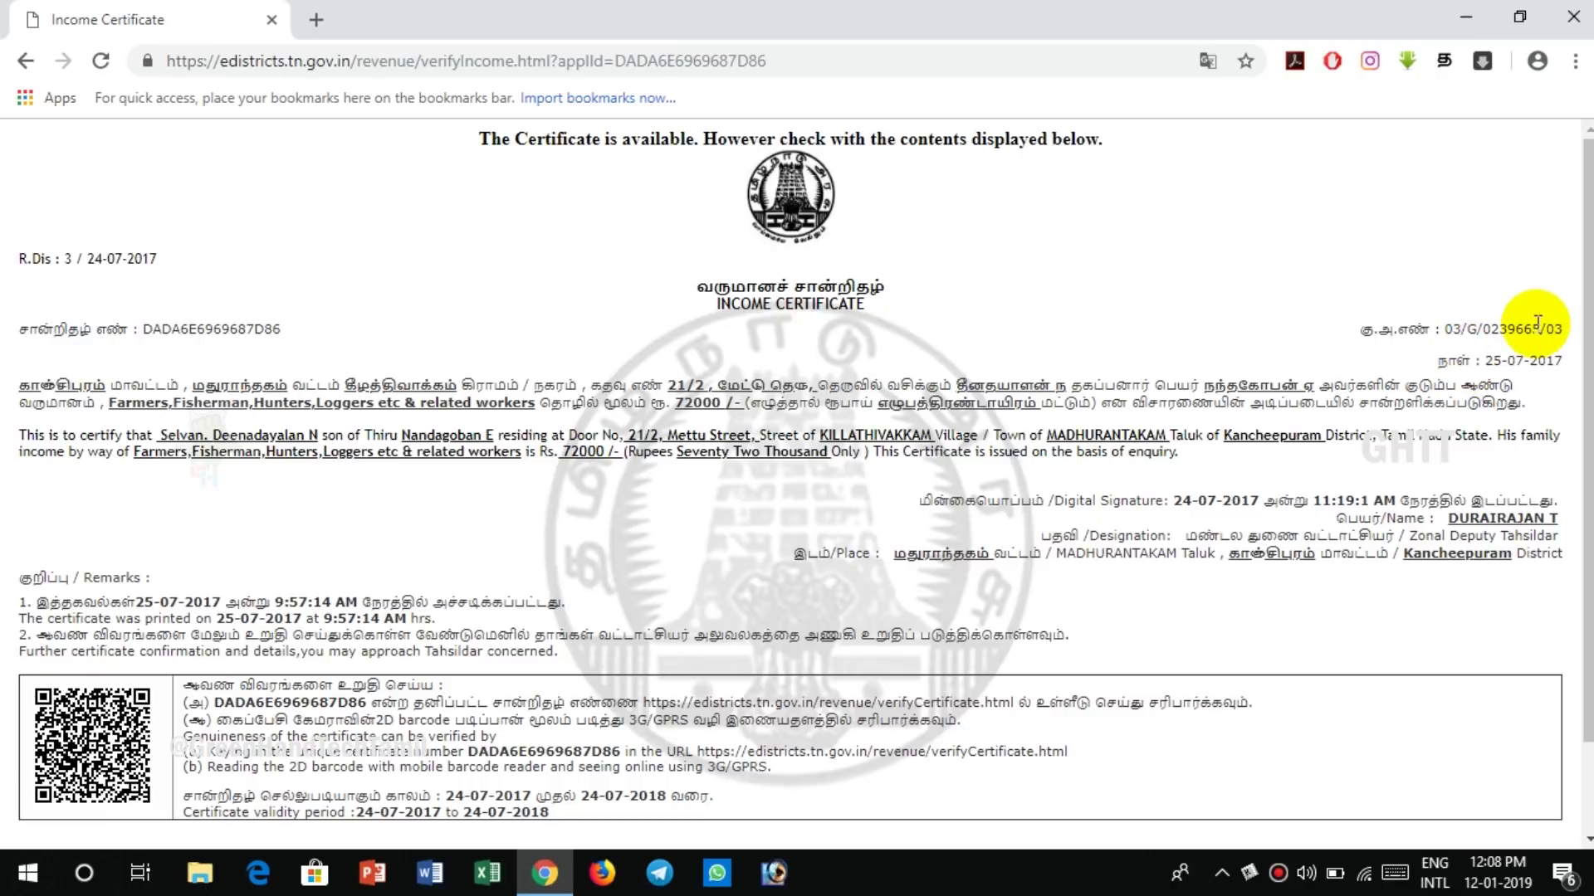
- Review the verified income certificate: Rs. 72000 family income, valid 24-07-2017 to 24-07-2018
{"action": "scroll", "coordinate": [797, 469], "scroll_direction": "down", "scroll_amount": 1}
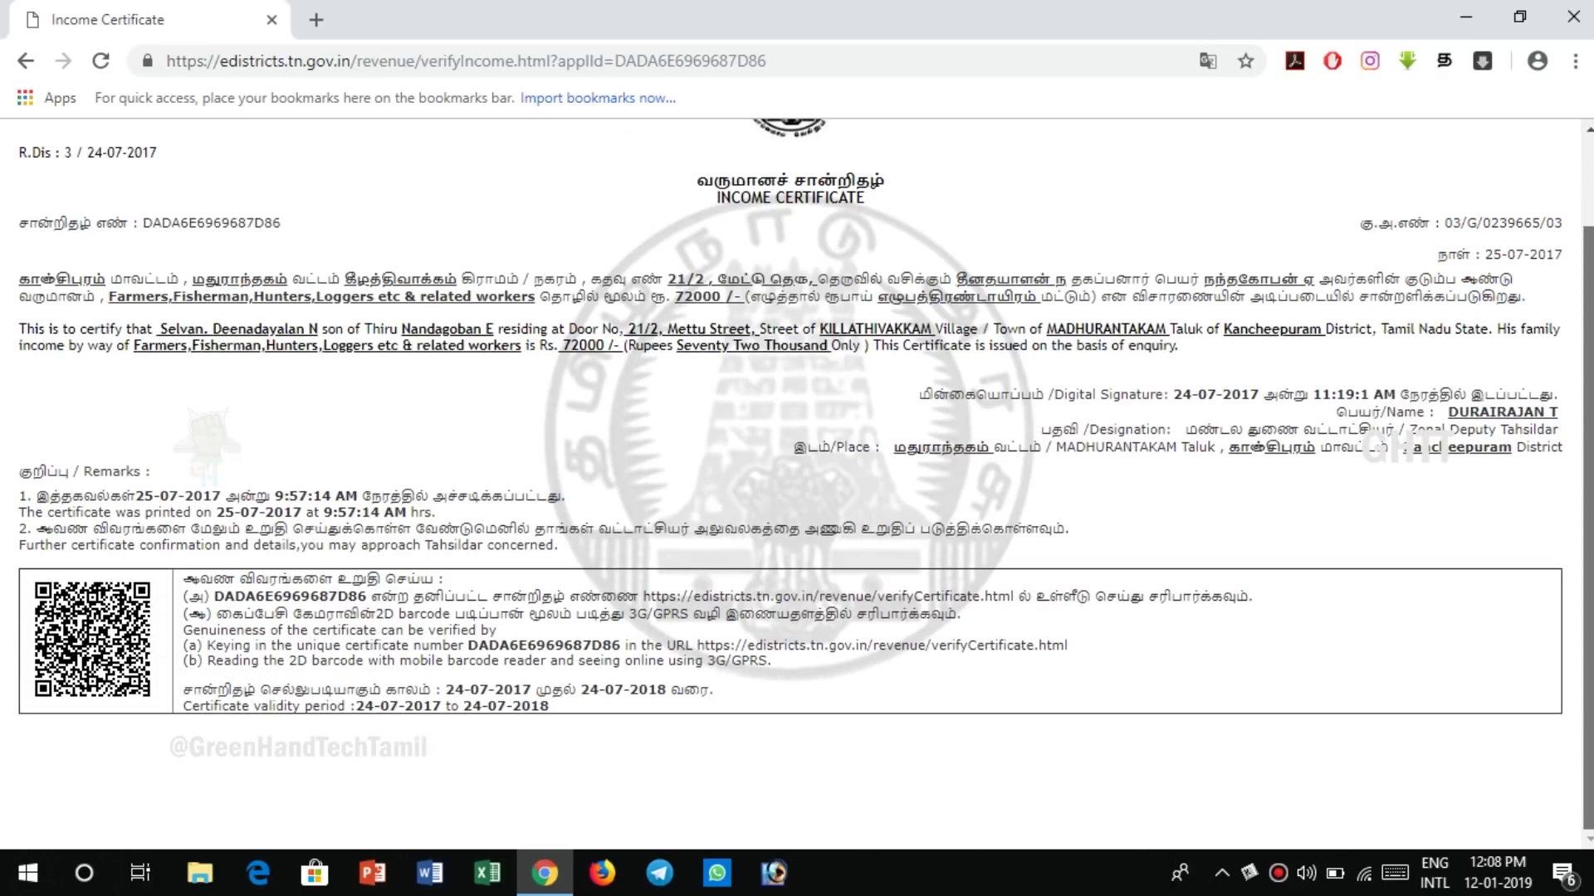
{"action": "scroll", "coordinate": [797, 468], "scroll_direction": "up", "scroll_amount": 1}
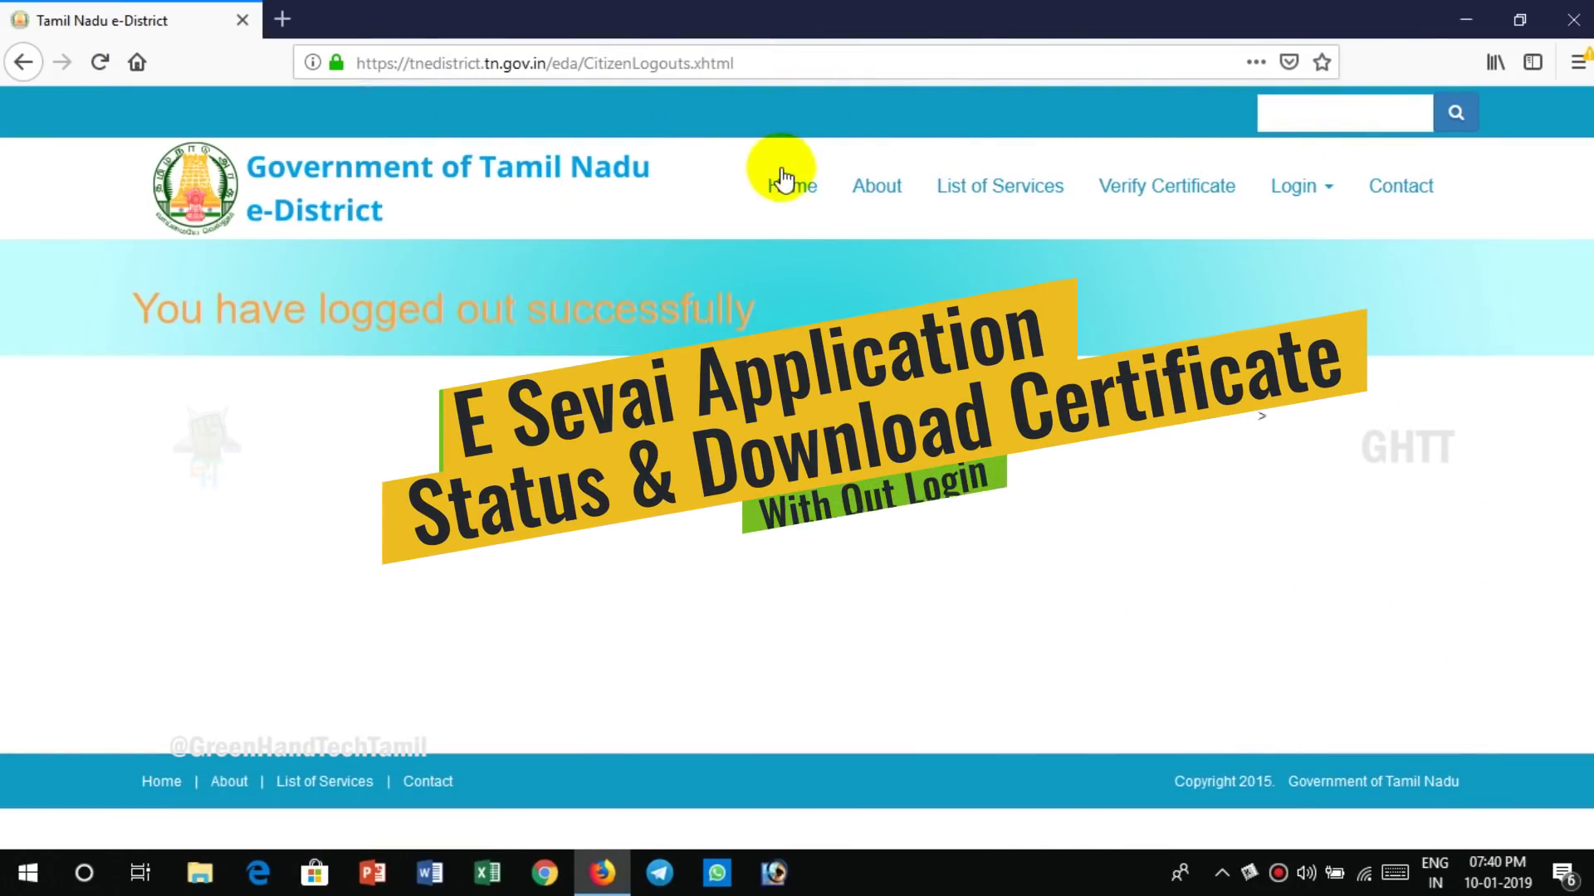
- Return to the e-District portal home page with its Announcements
{"action": "left_click", "coordinate": [791, 192]}
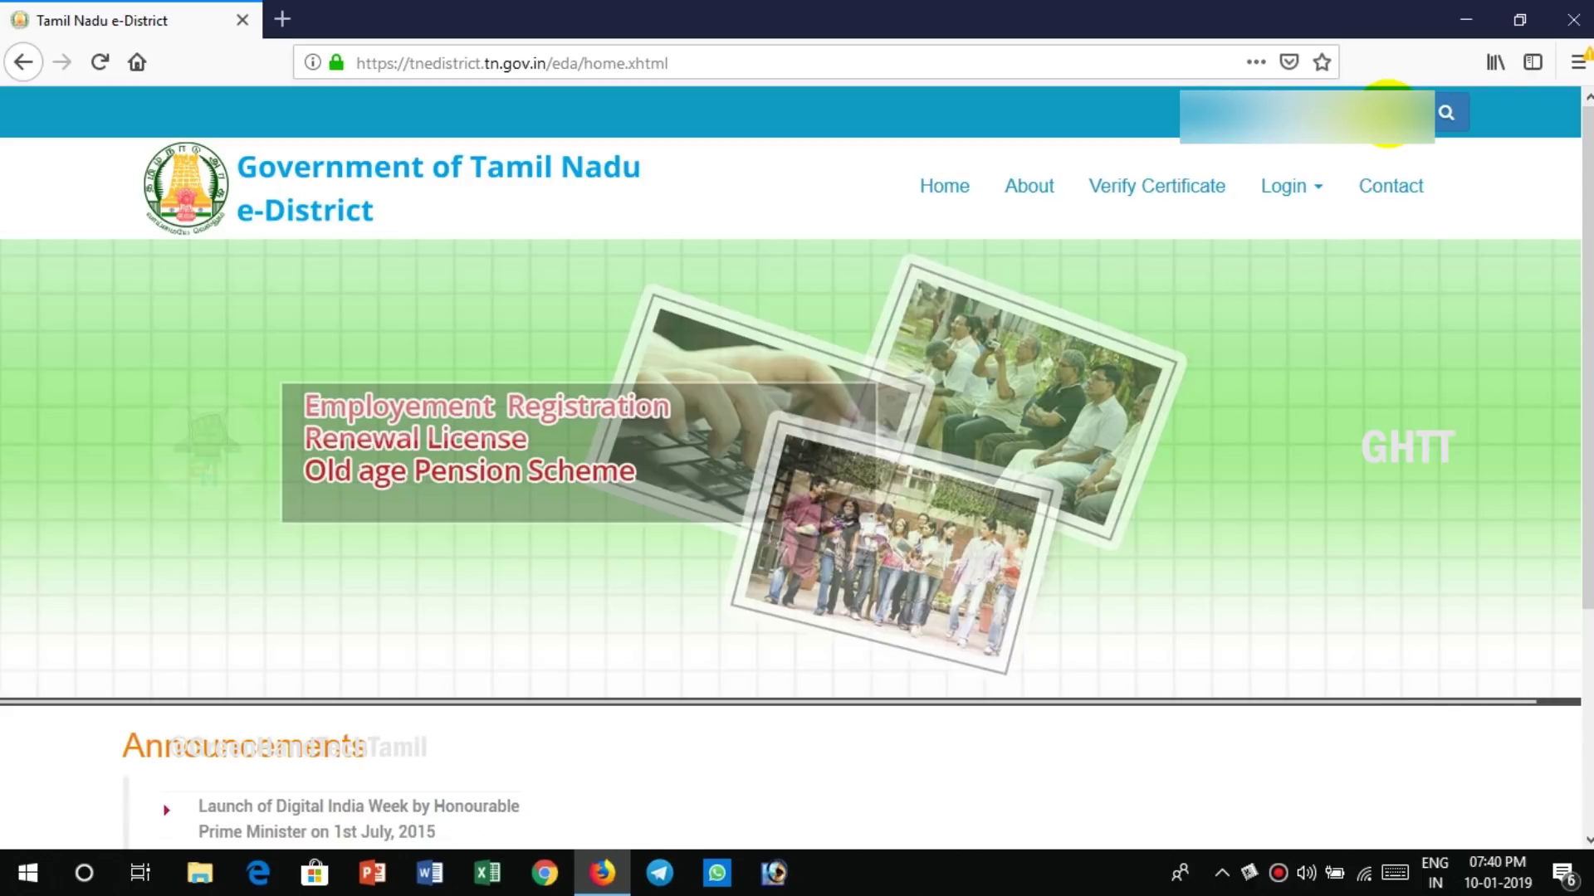
{"action": "left_click", "coordinate": [1445, 113]}
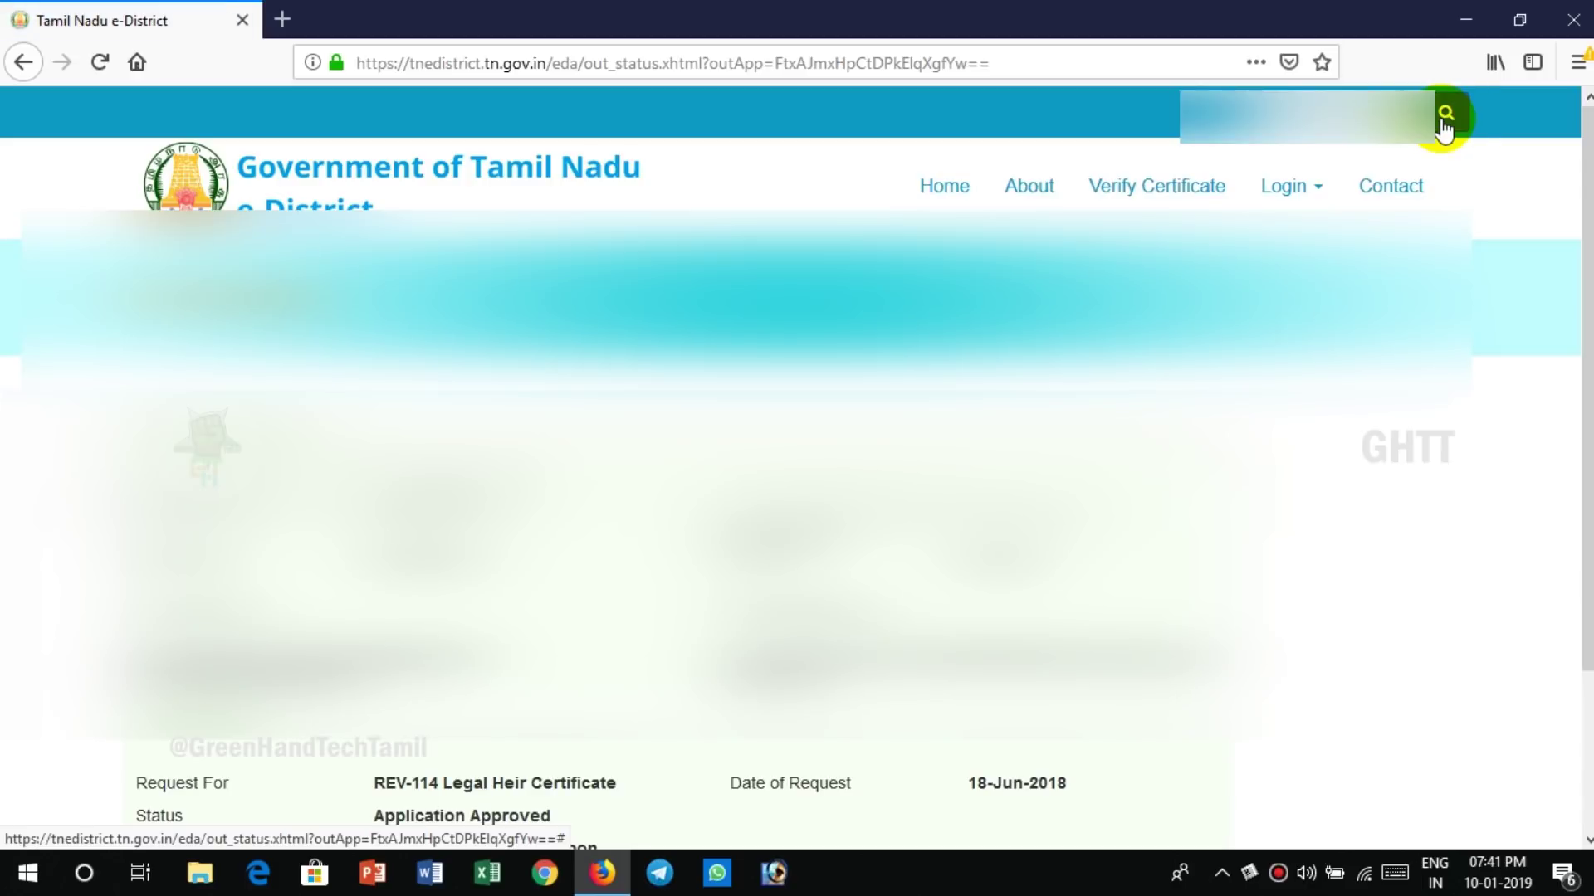
{"action": "scroll", "coordinate": [797, 465], "scroll_direction": "down", "scroll_amount": 1}
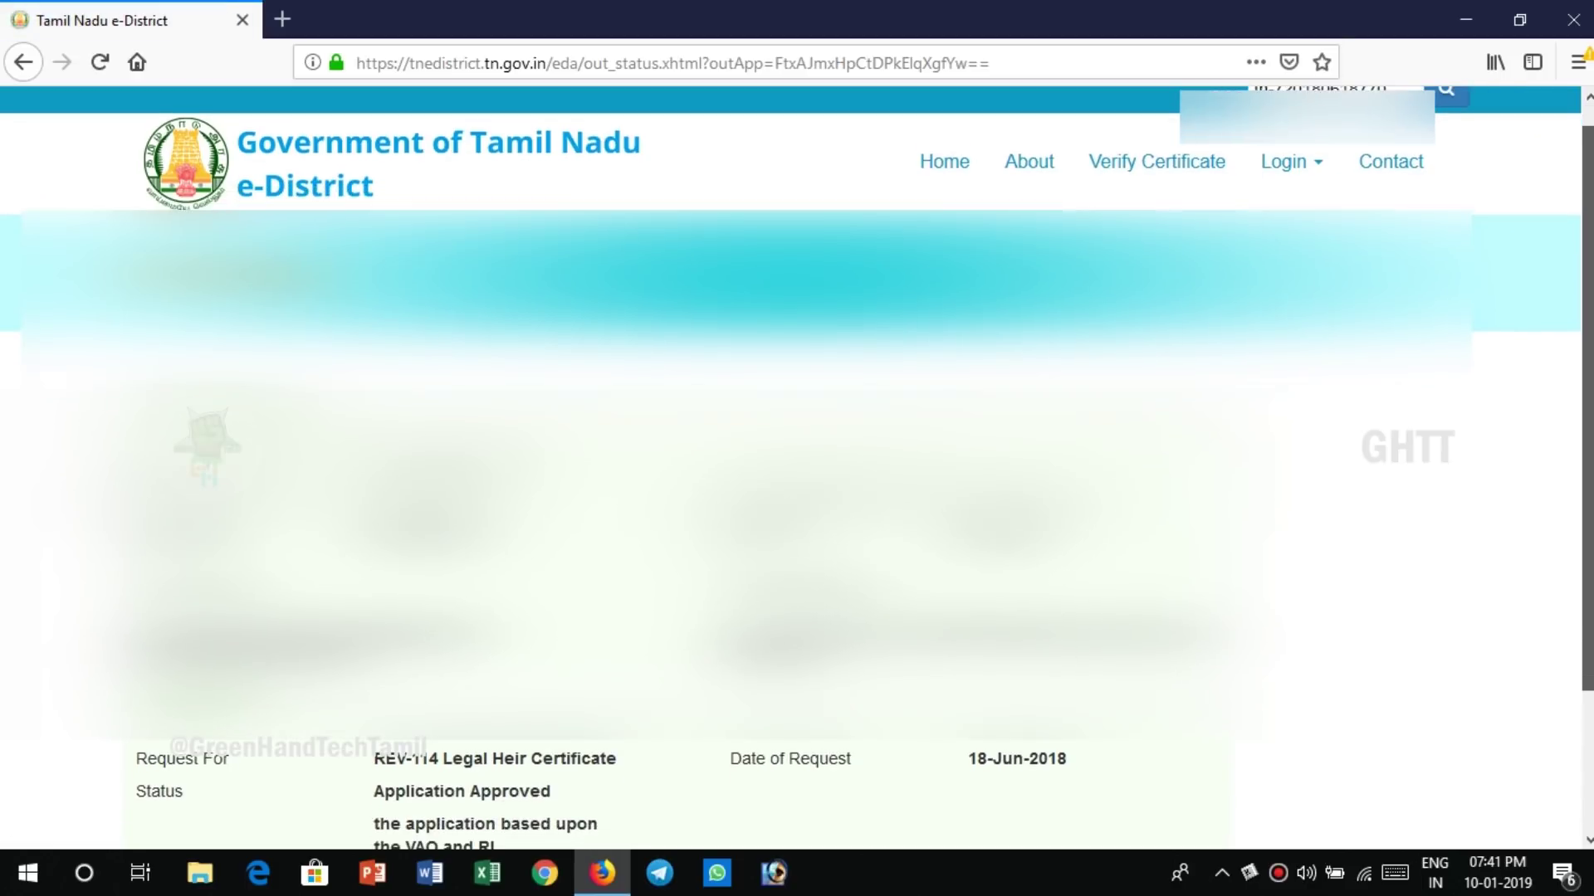
{"action": "scroll", "coordinate": [797, 465], "scroll_direction": "down", "scroll_amount": 1}
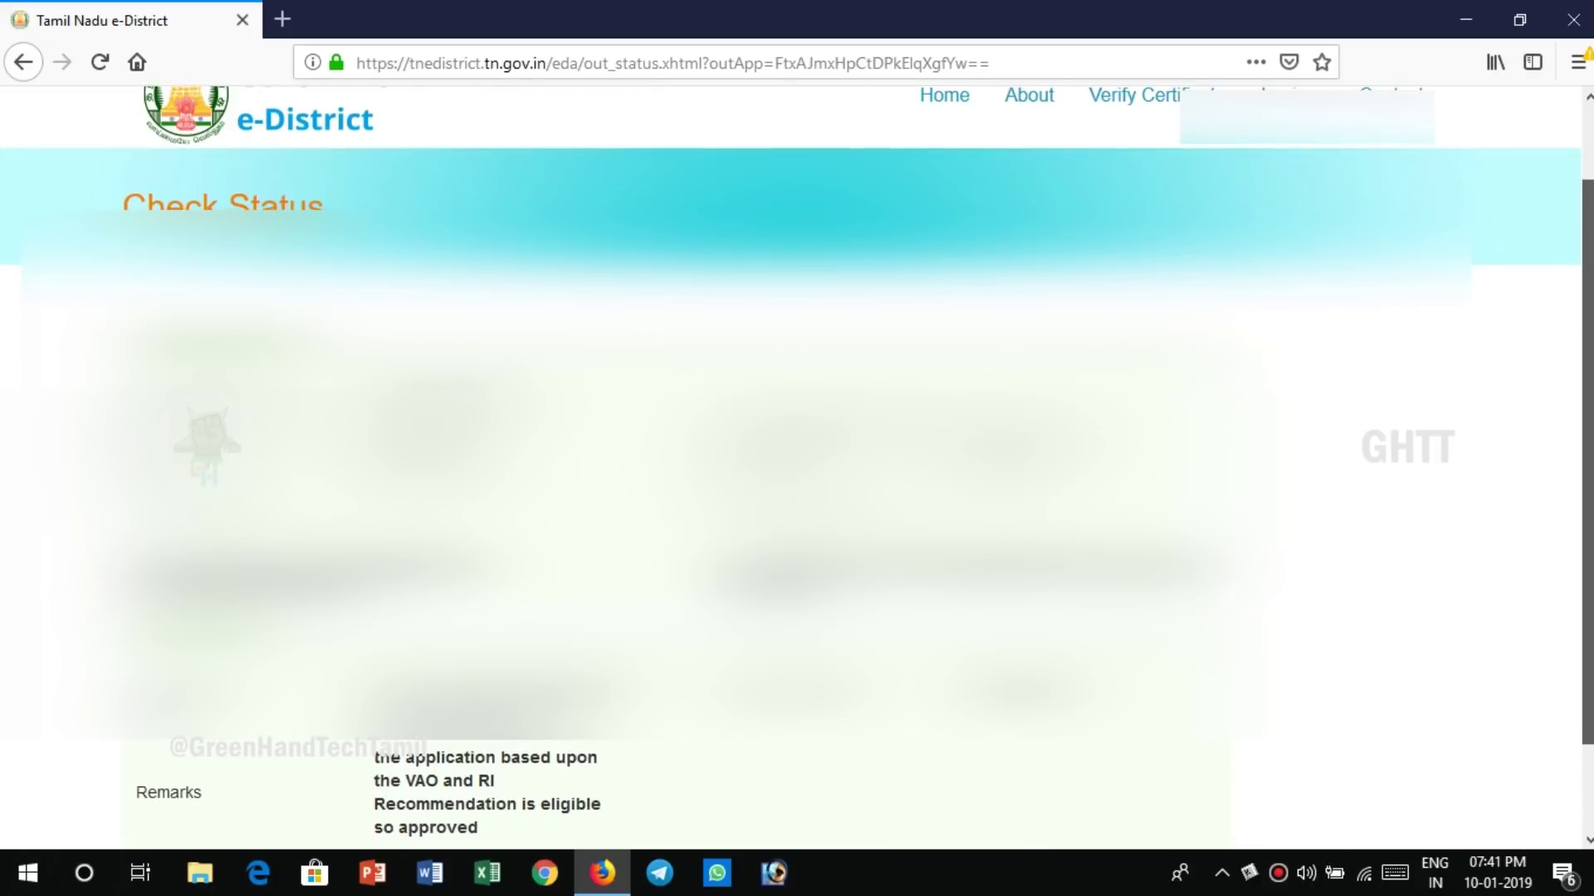
{"action": "scroll", "coordinate": [796, 464], "scroll_direction": "up", "scroll_amount": 1}
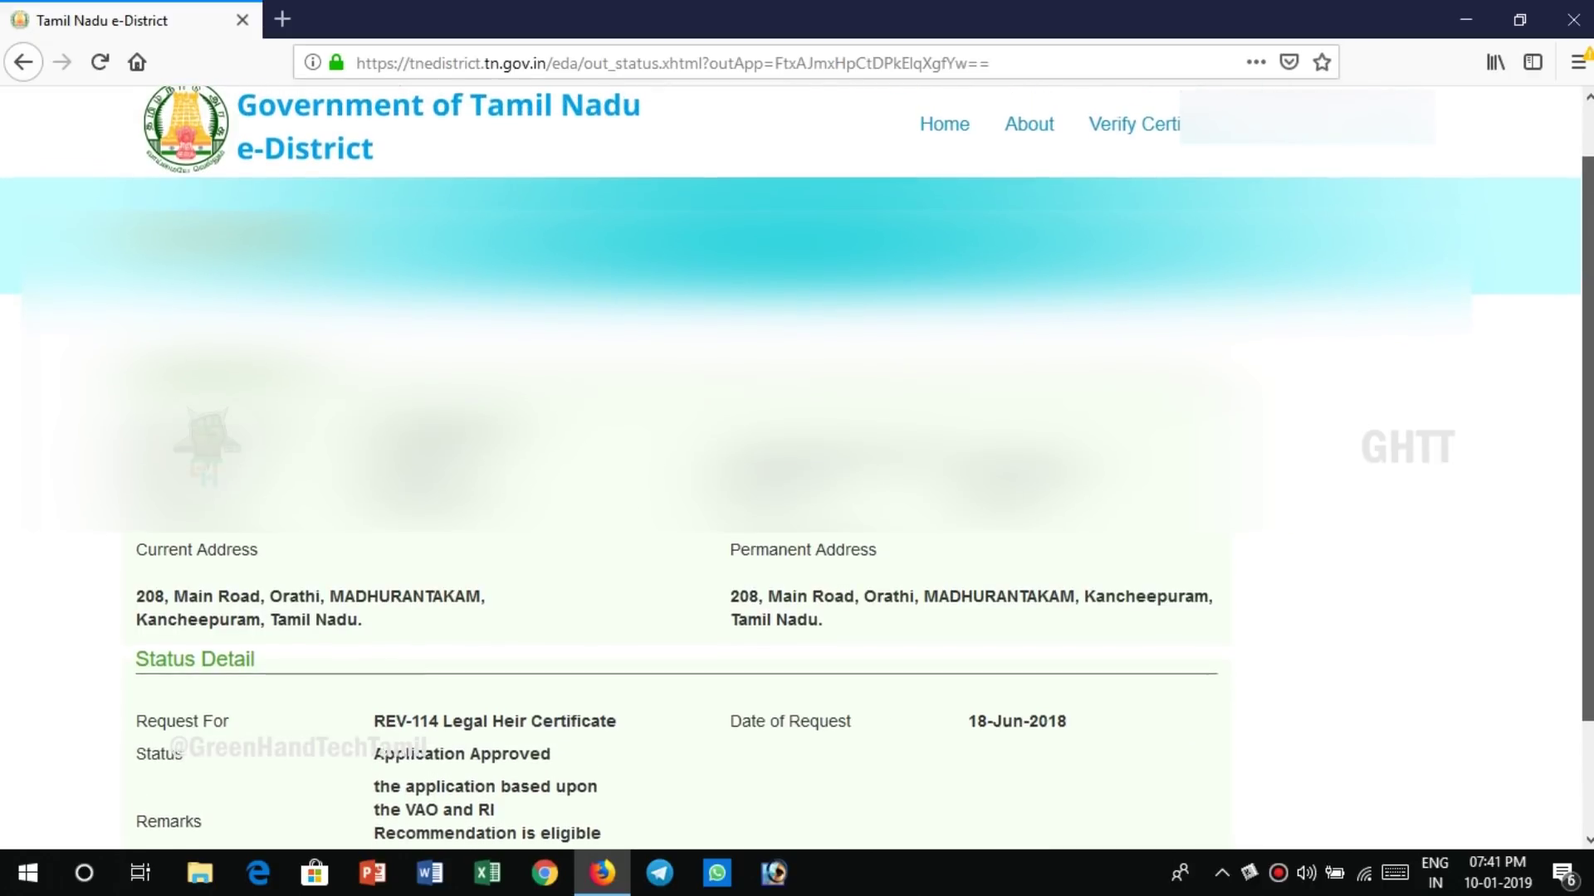
{"action": "scroll", "coordinate": [797, 465], "scroll_direction": "down", "scroll_amount": 1}
{"action": "scroll", "coordinate": [797, 465], "scroll_direction": "down", "scroll_amount": 1}
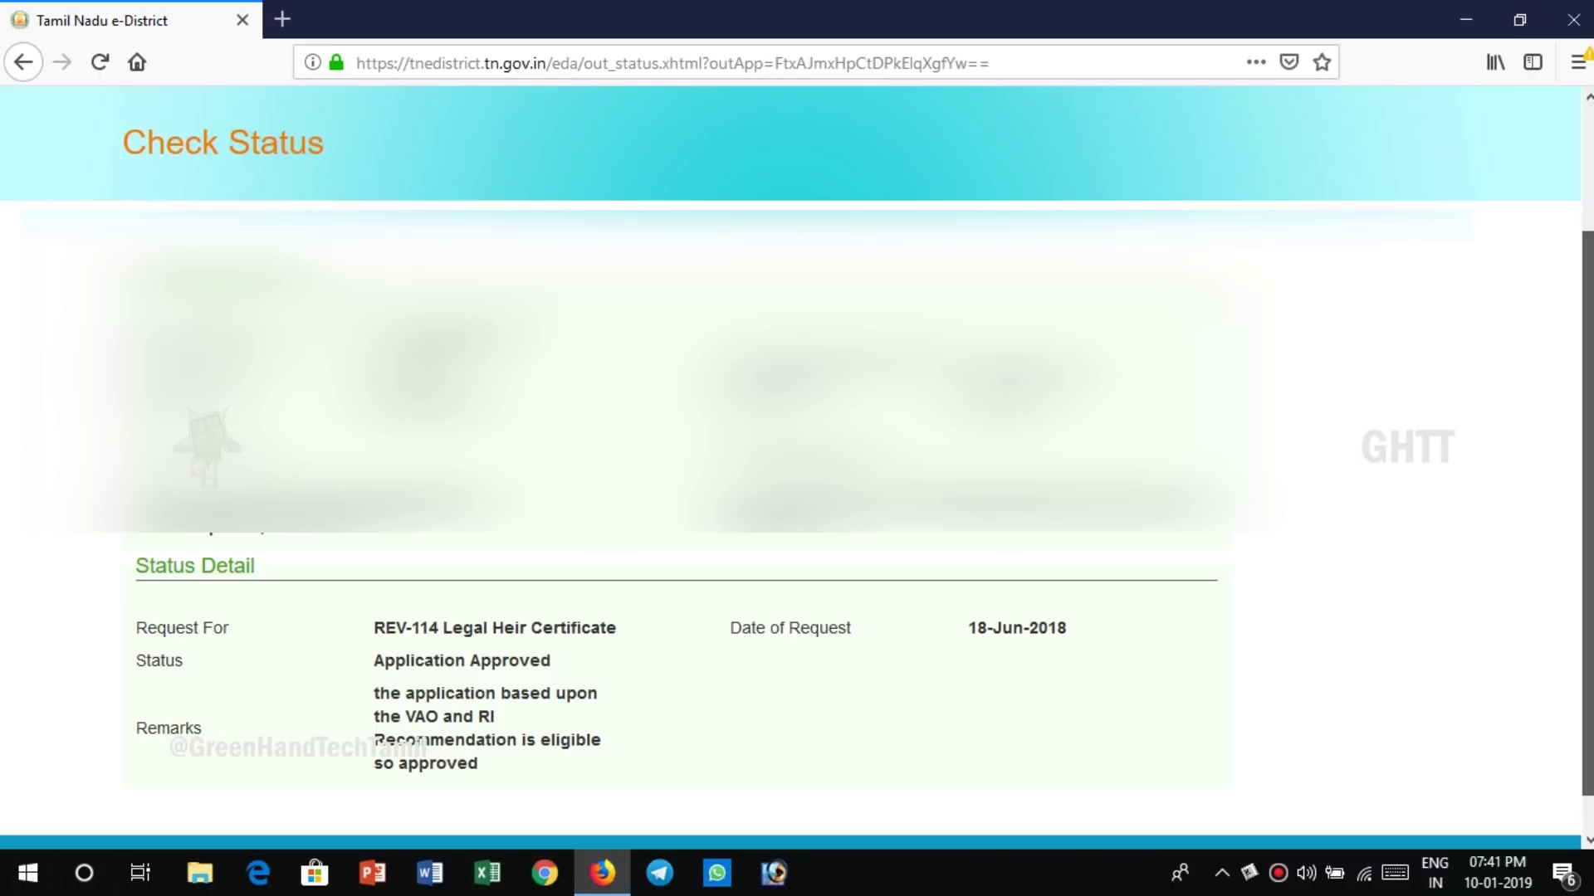
{"action": "left_click", "coordinate": [945, 187]}
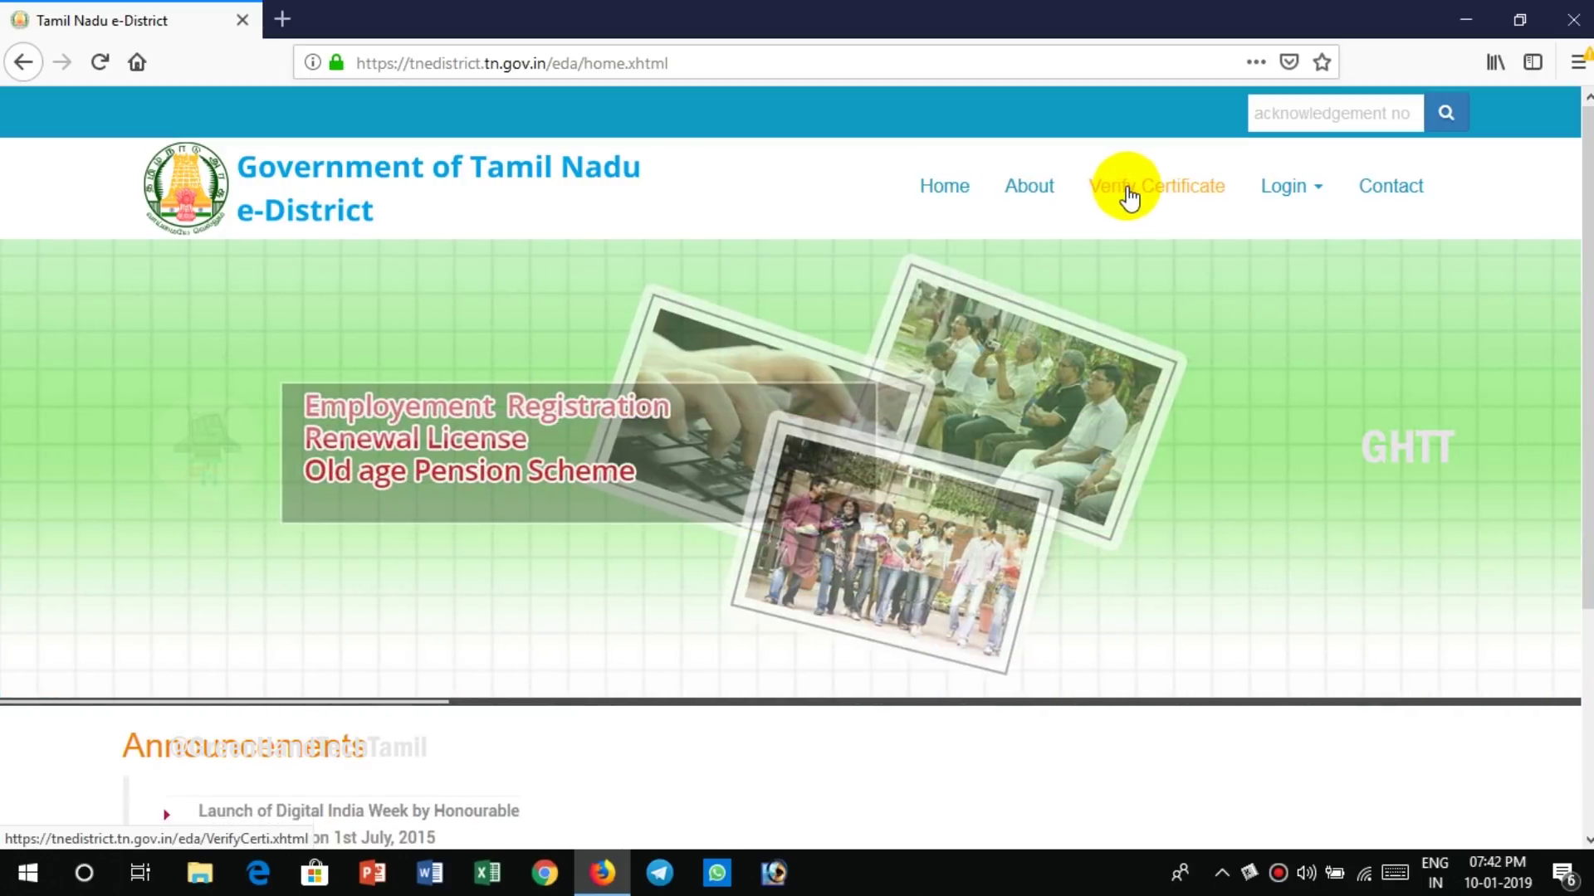
- Find the approved REV-114 Legal Heir Certificate and its download link under Verify Certificate
{"action": "left_click", "coordinate": [1172, 196]}
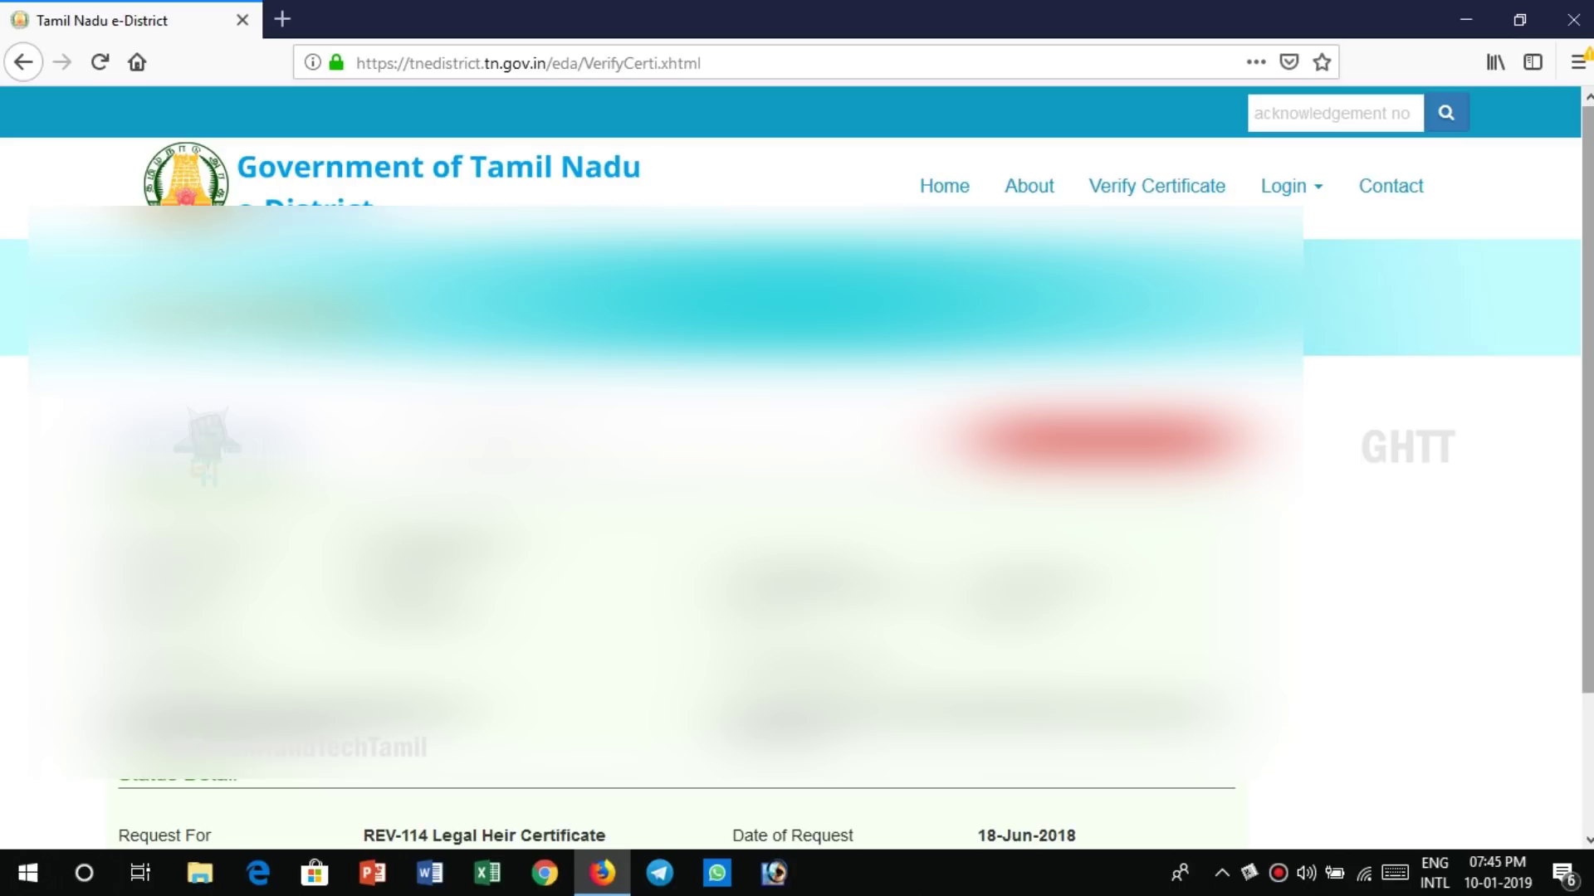
{"action": "scroll", "coordinate": [797, 465], "scroll_direction": "down", "scroll_amount": 2}
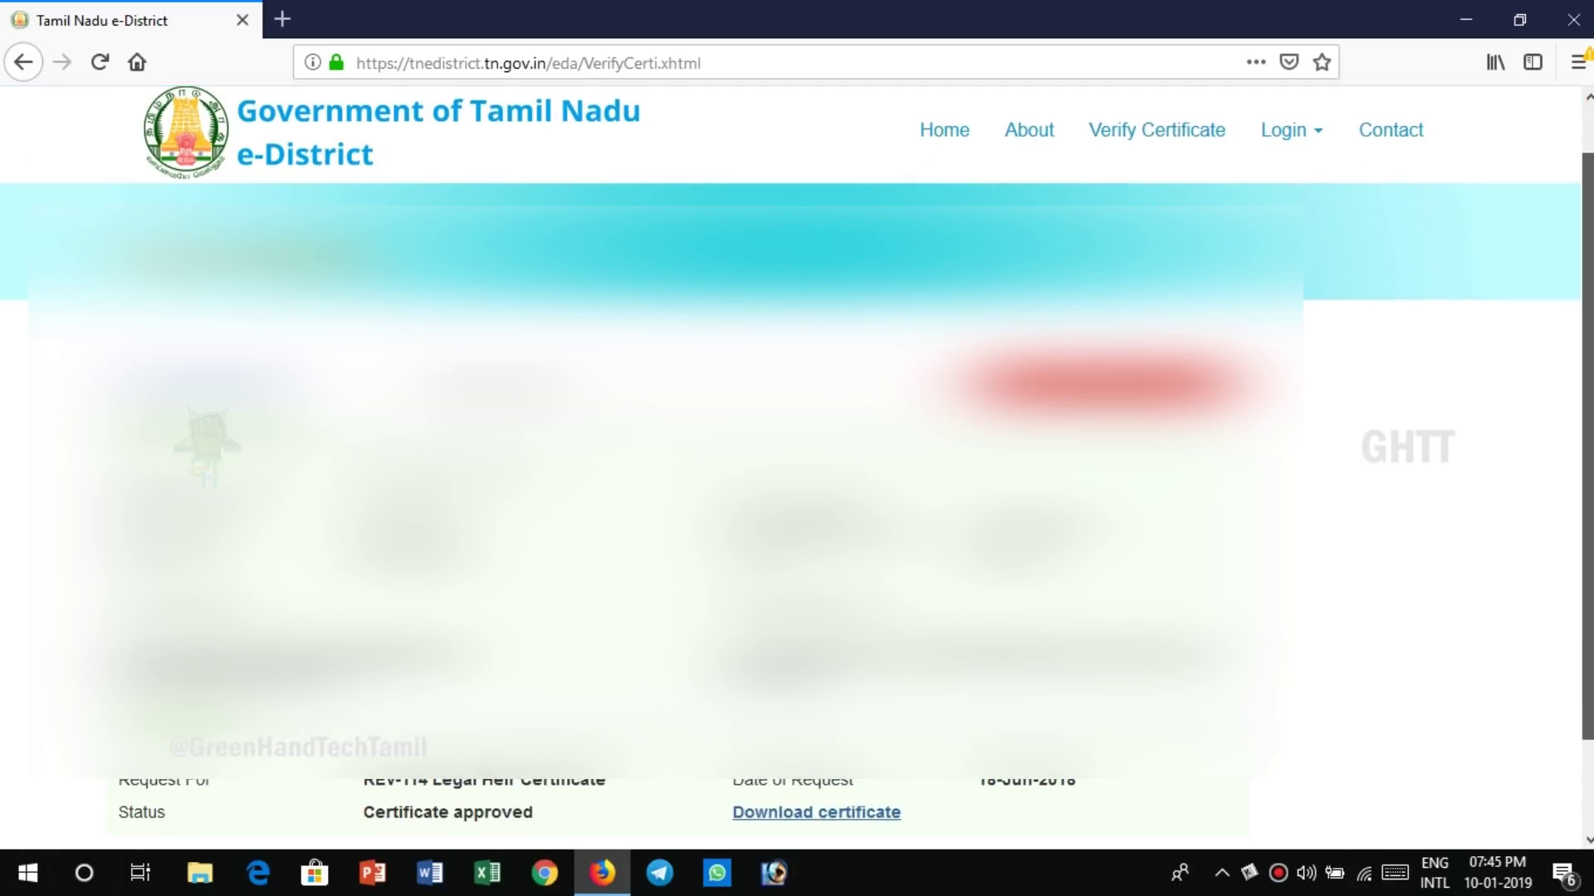
{"action": "scroll", "coordinate": [797, 465], "scroll_direction": "down", "scroll_amount": 1}
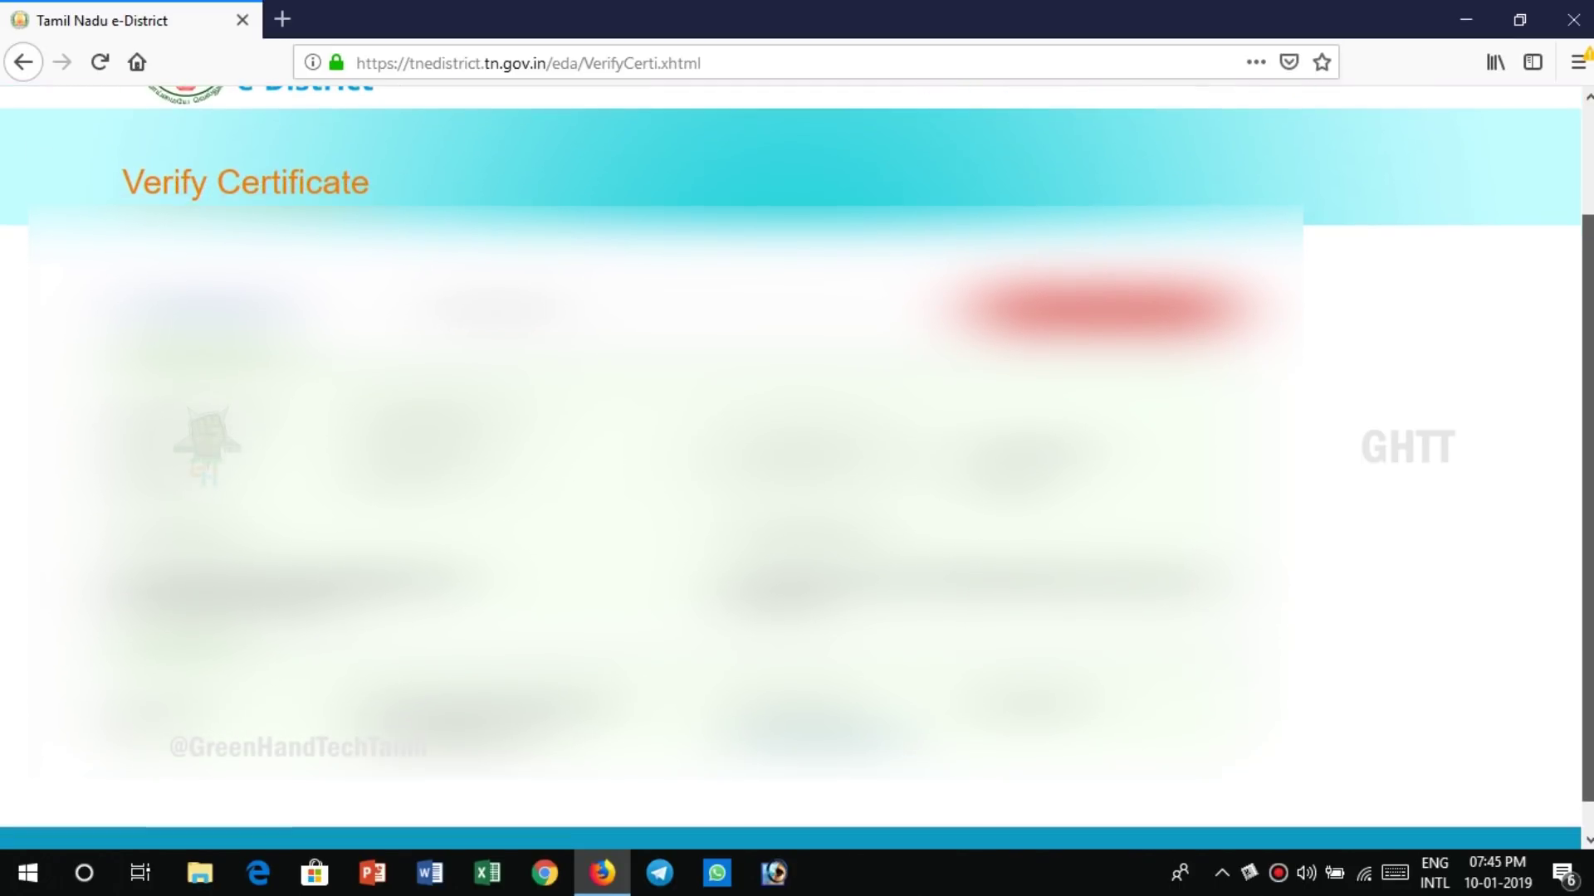
{"action": "scroll", "coordinate": [796, 465], "scroll_direction": "down", "scroll_amount": 1}
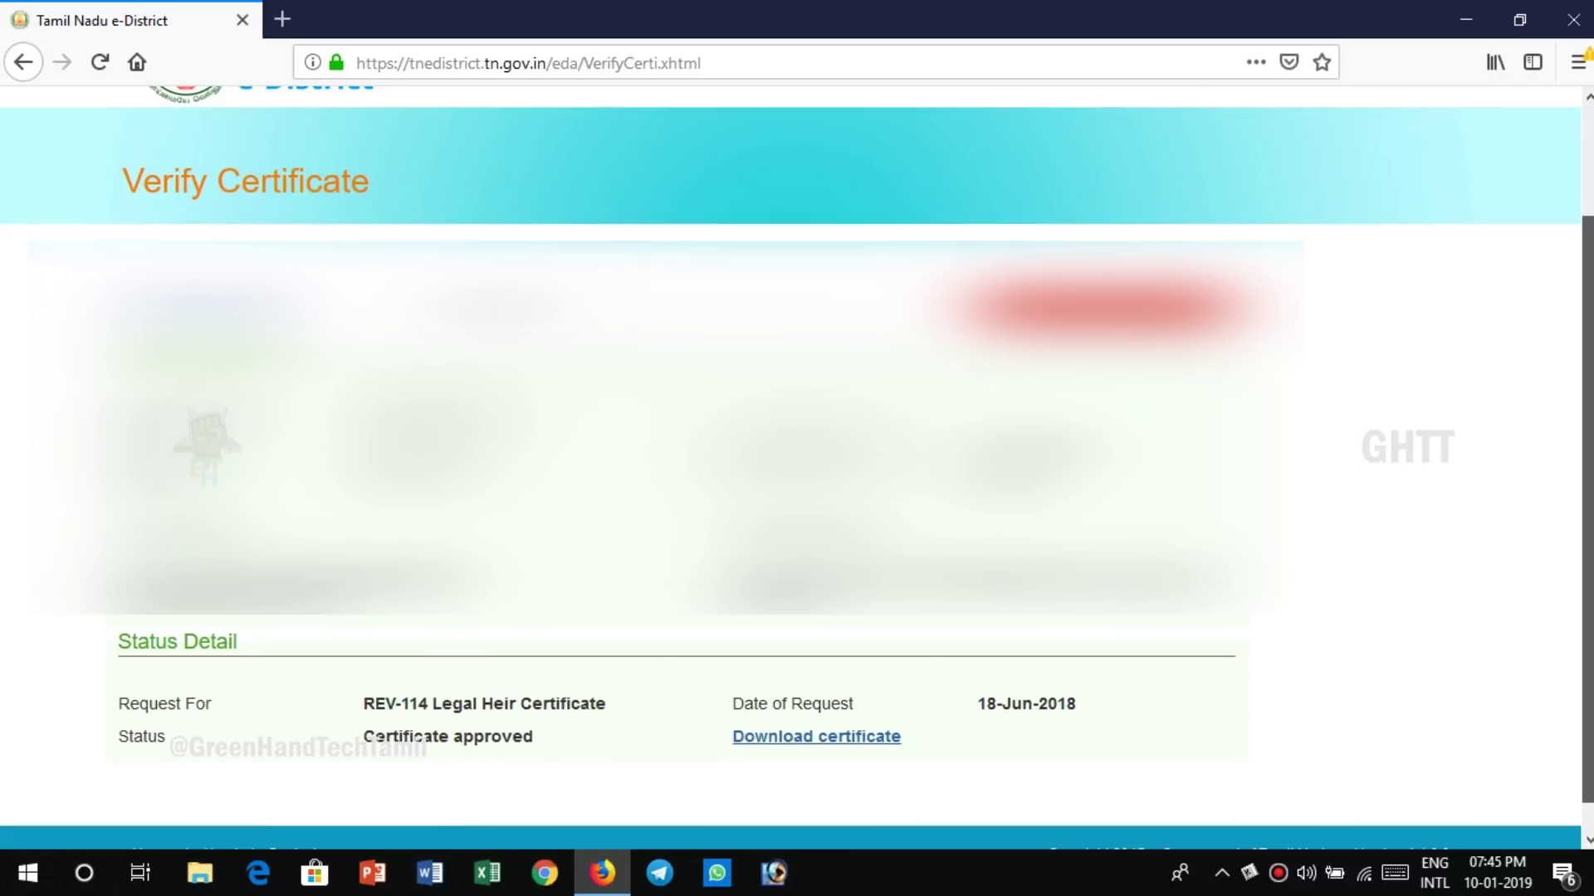
{"action": "scroll", "coordinate": [797, 464], "scroll_direction": "down", "scroll_amount": 1}
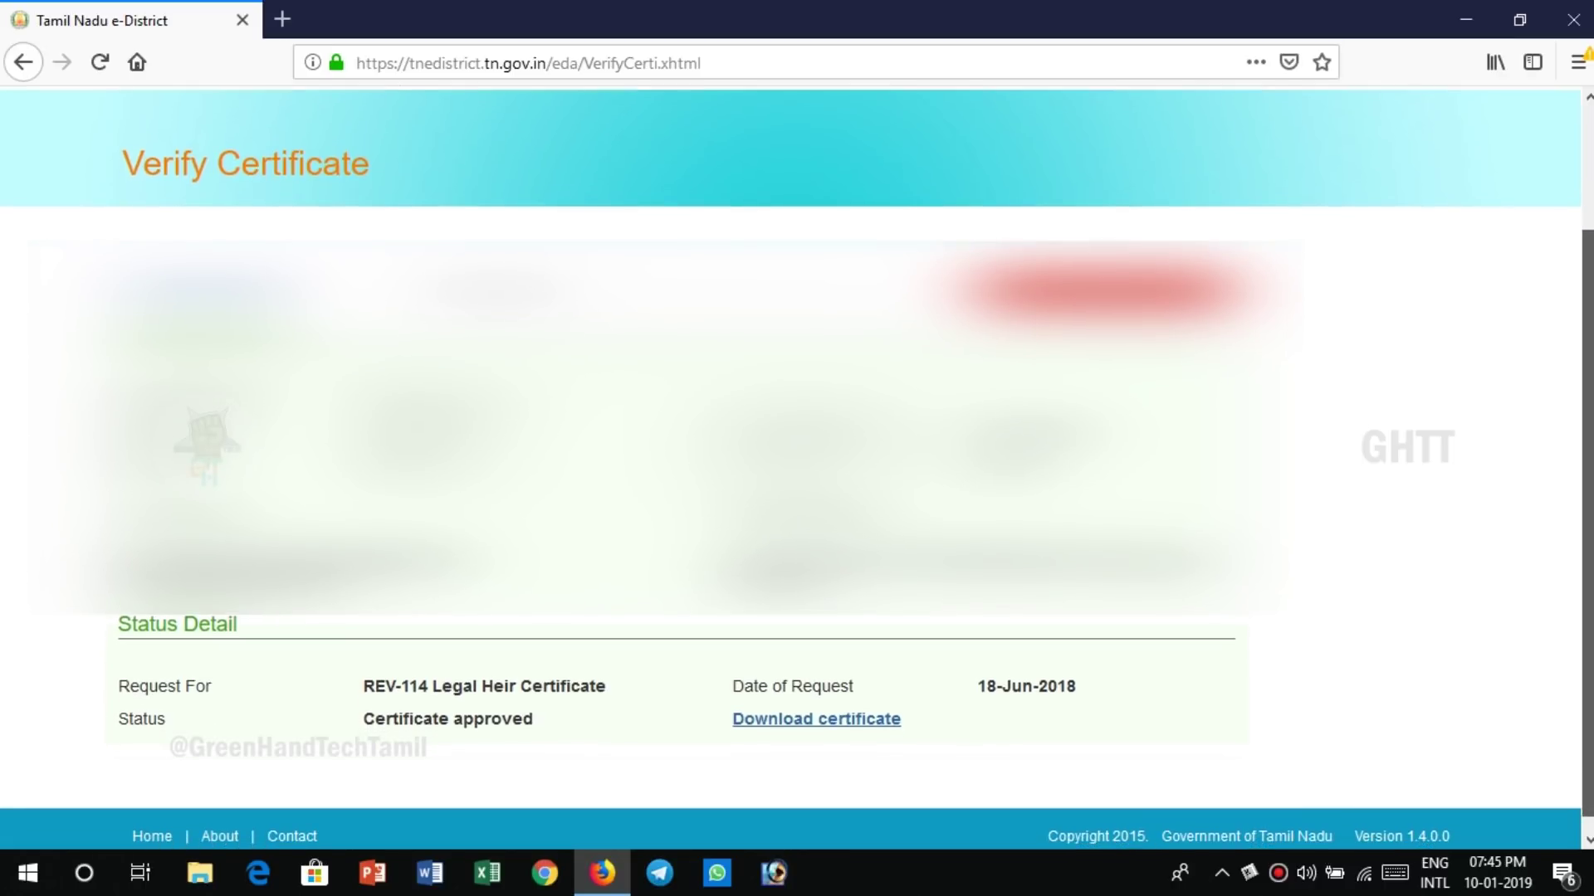